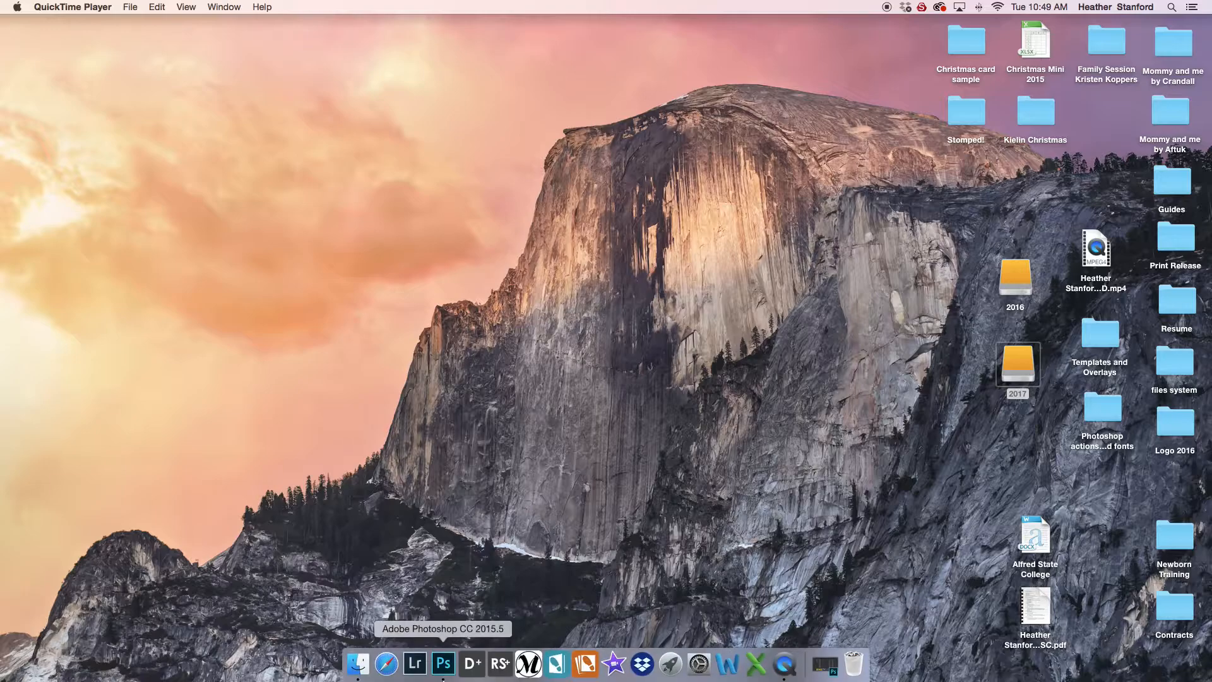
Step: Switch to Photoshop and open the photo DSC_8232c.jpg from the Batch Edit Test folder
left_click(444, 663)
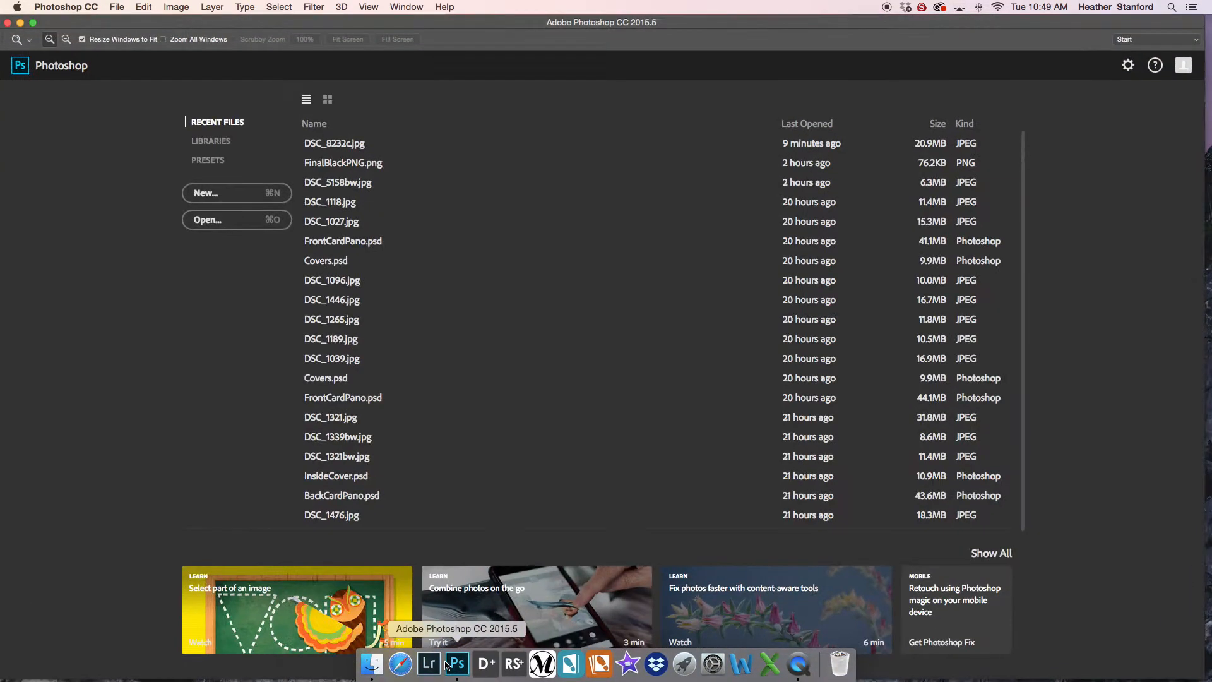
left_click(225, 222)
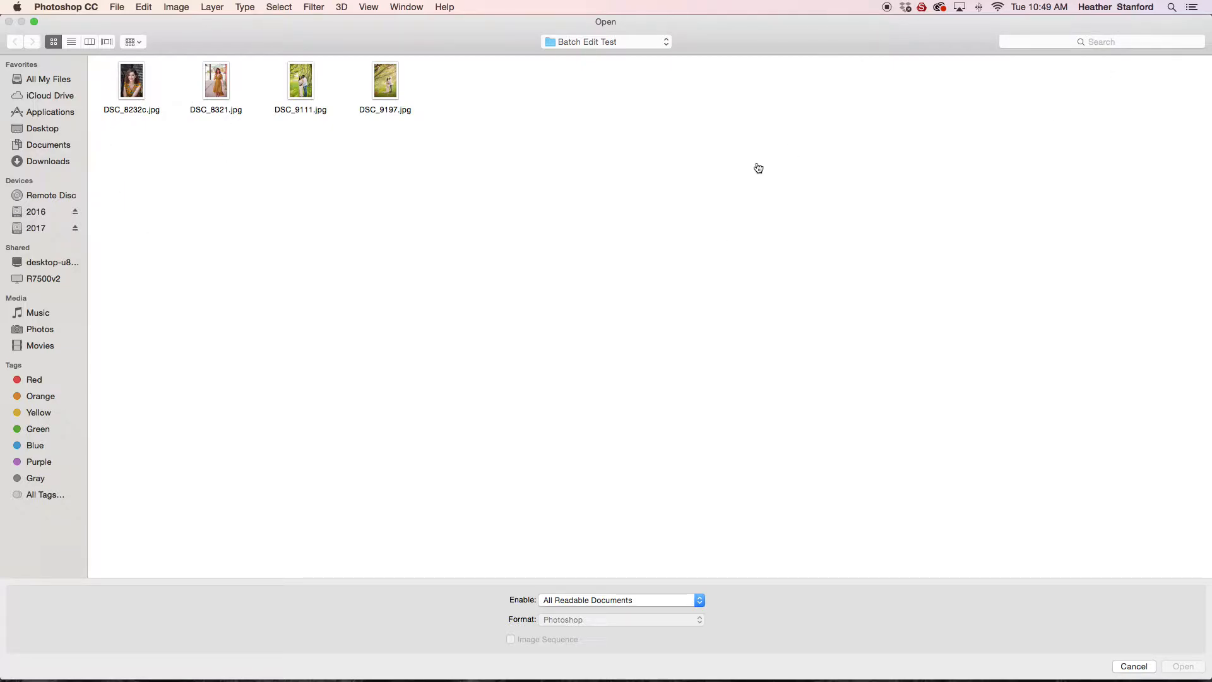
left_click(135, 85)
double_click(136, 83)
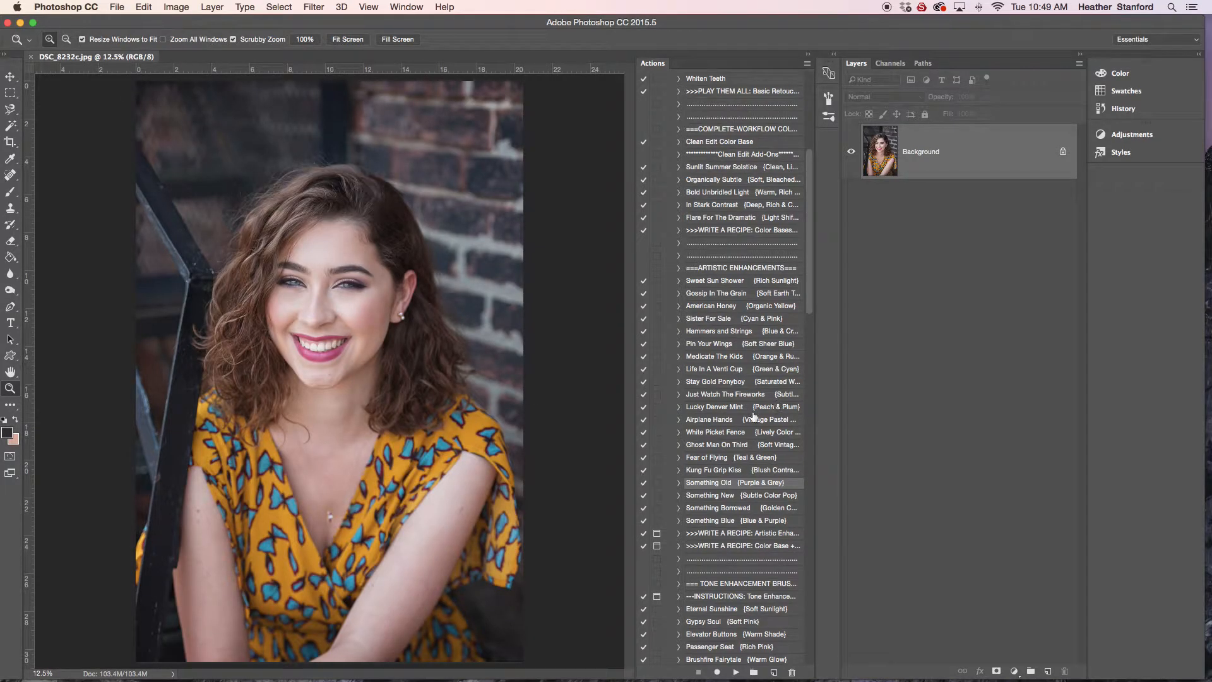
Step: Create a new action named Test in the Batch Editing set and start recording it
scroll(754, 415, "down", 15)
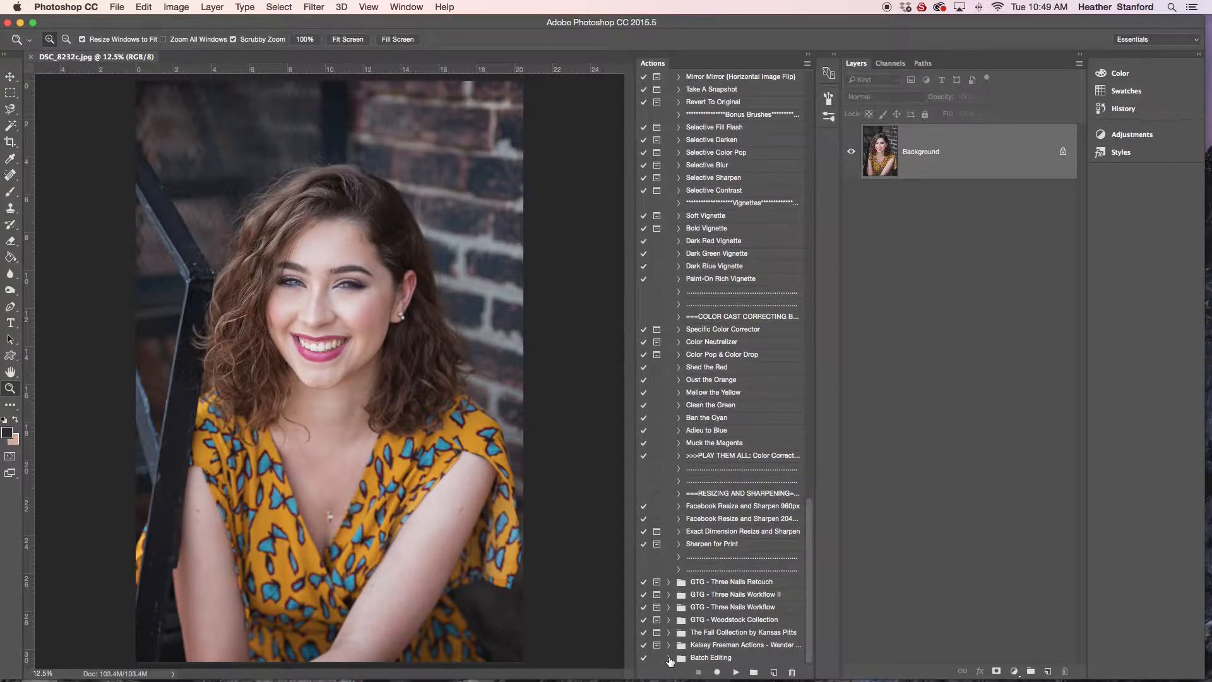
left_click(710, 659)
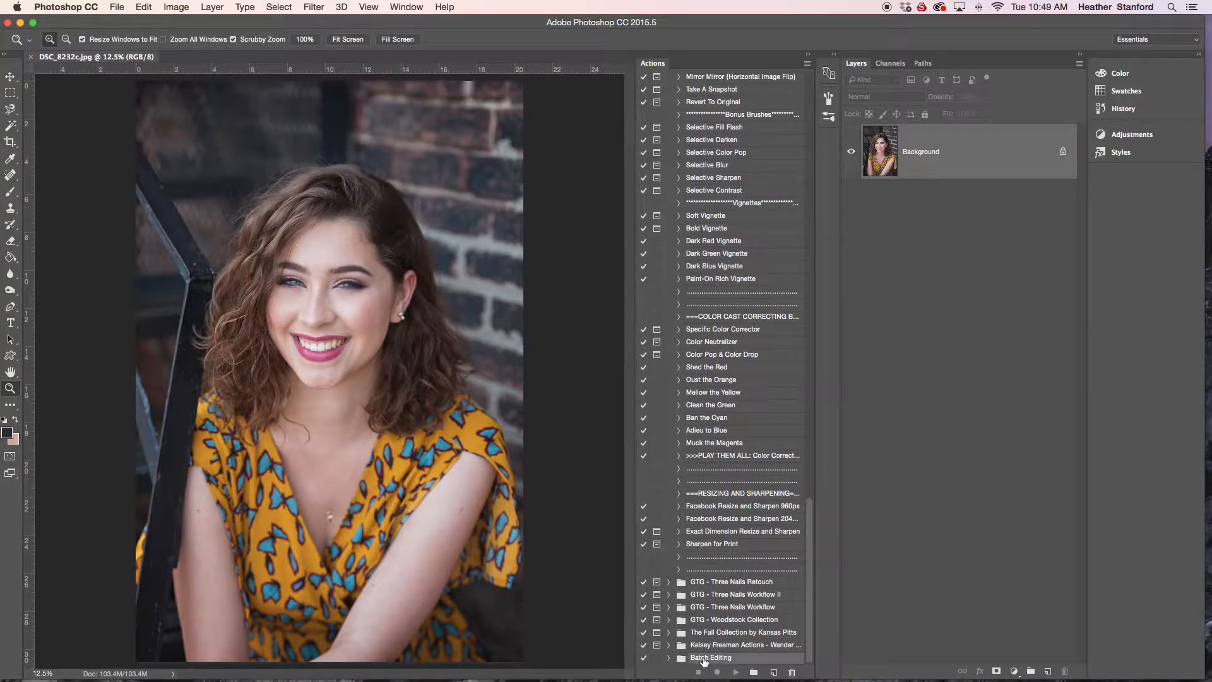
left_click(670, 659)
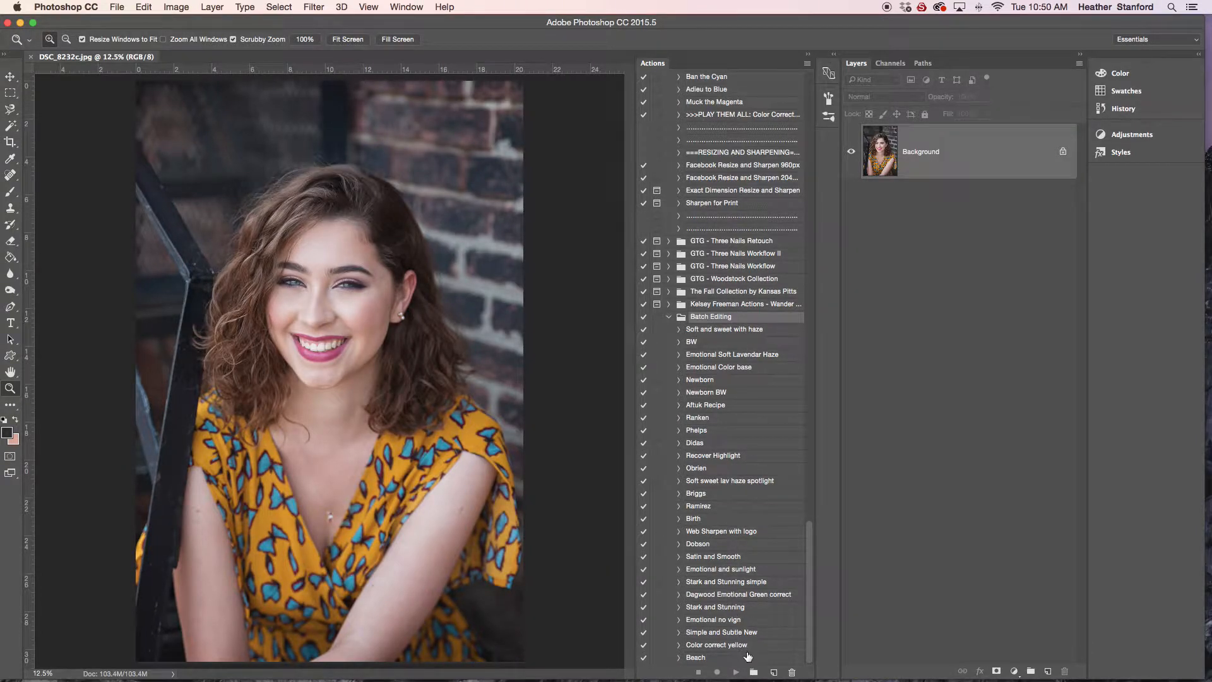
left_click(774, 673)
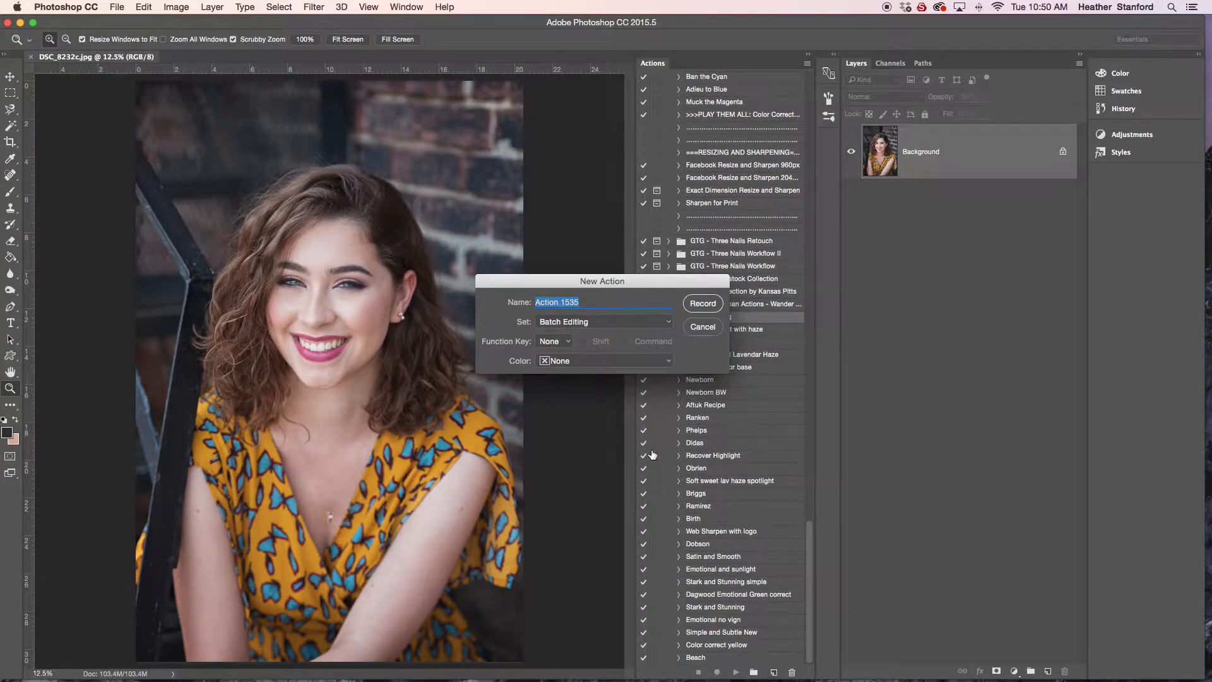
type("Test")
left_click(703, 304)
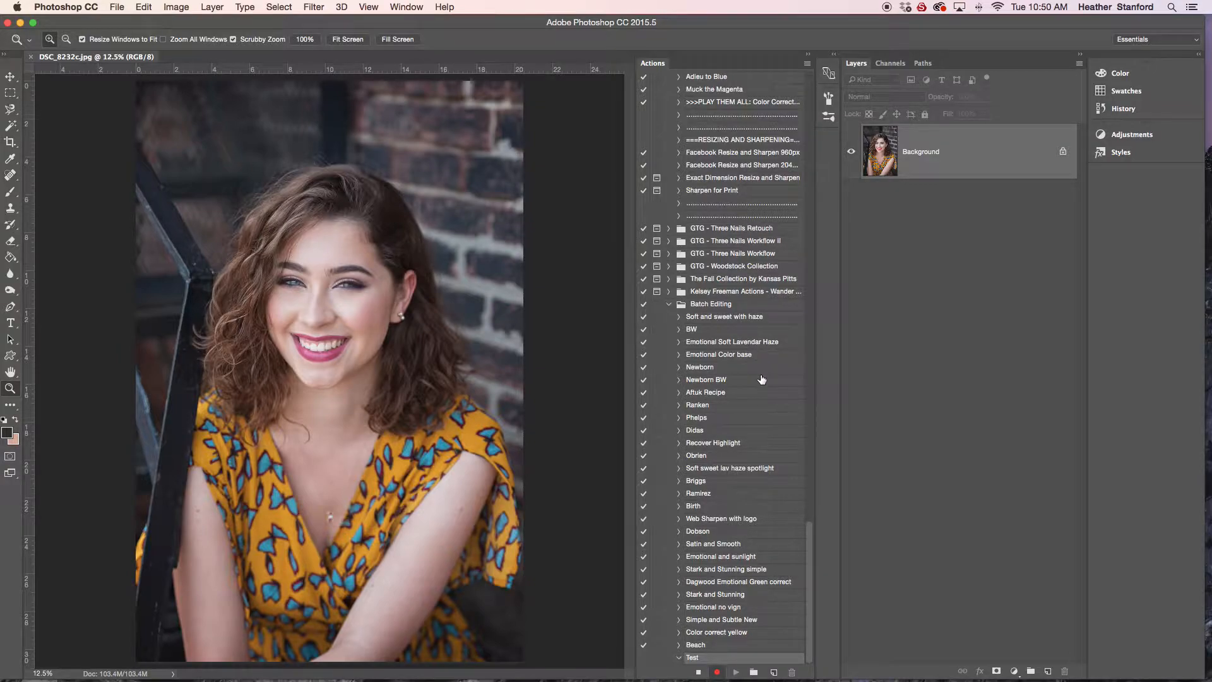
Step: Play the In Stark Contrast action on the portrait to record it as part of the Test action
scroll(761, 334, "up", 1)
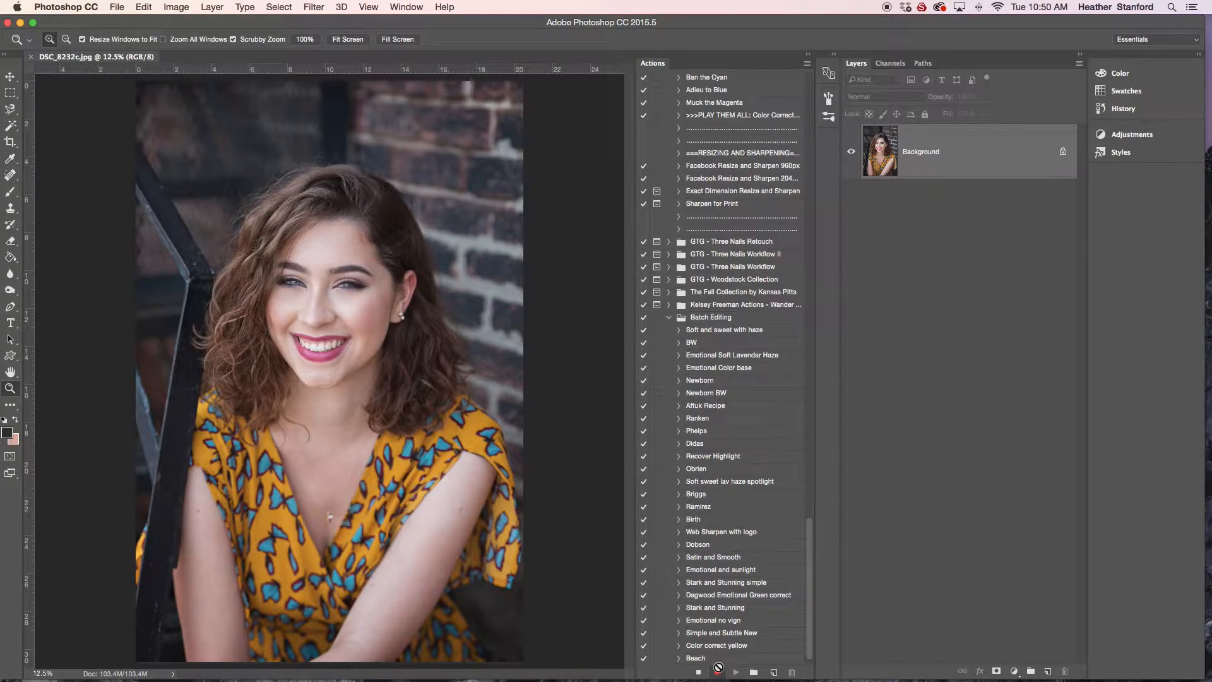
scroll(770, 199, "up", 10)
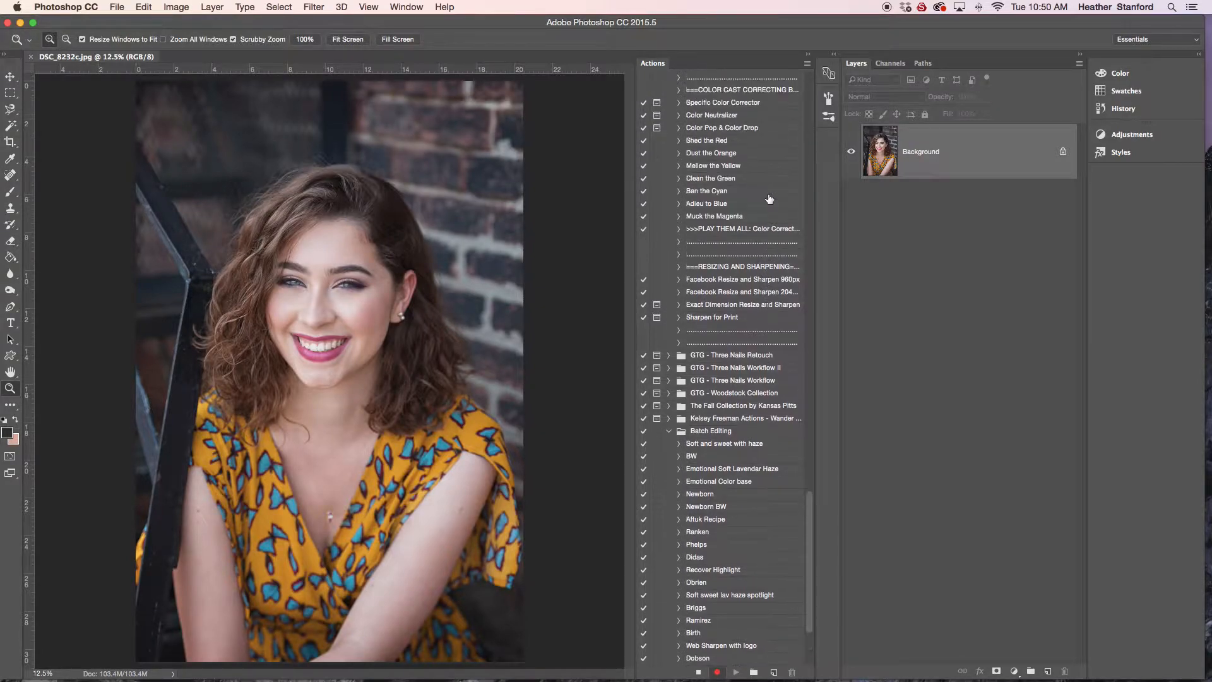
scroll(770, 199, "up", 15)
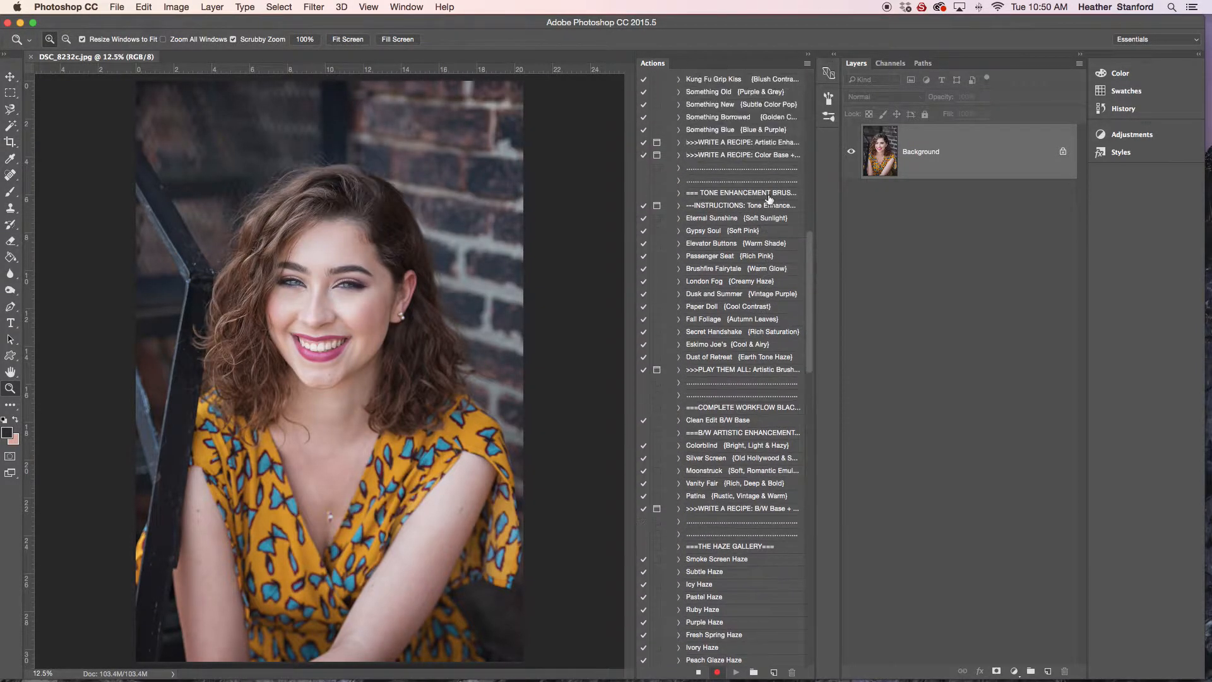
scroll(770, 199, "up", 6)
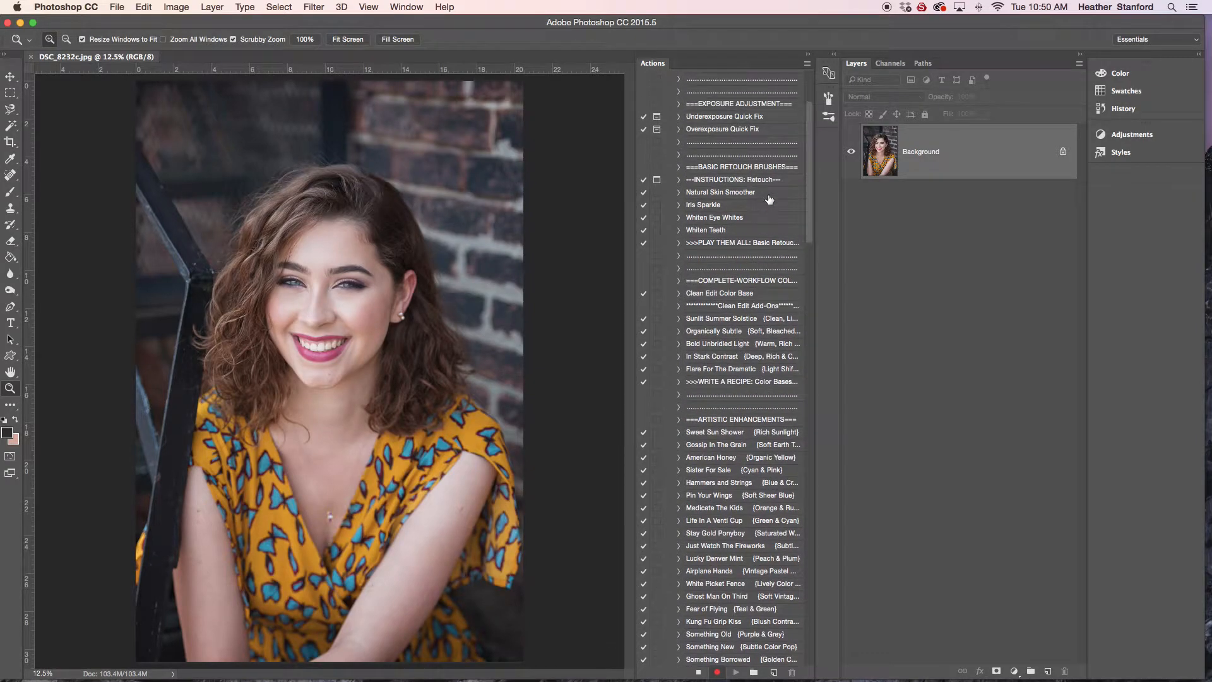
left_click(745, 358)
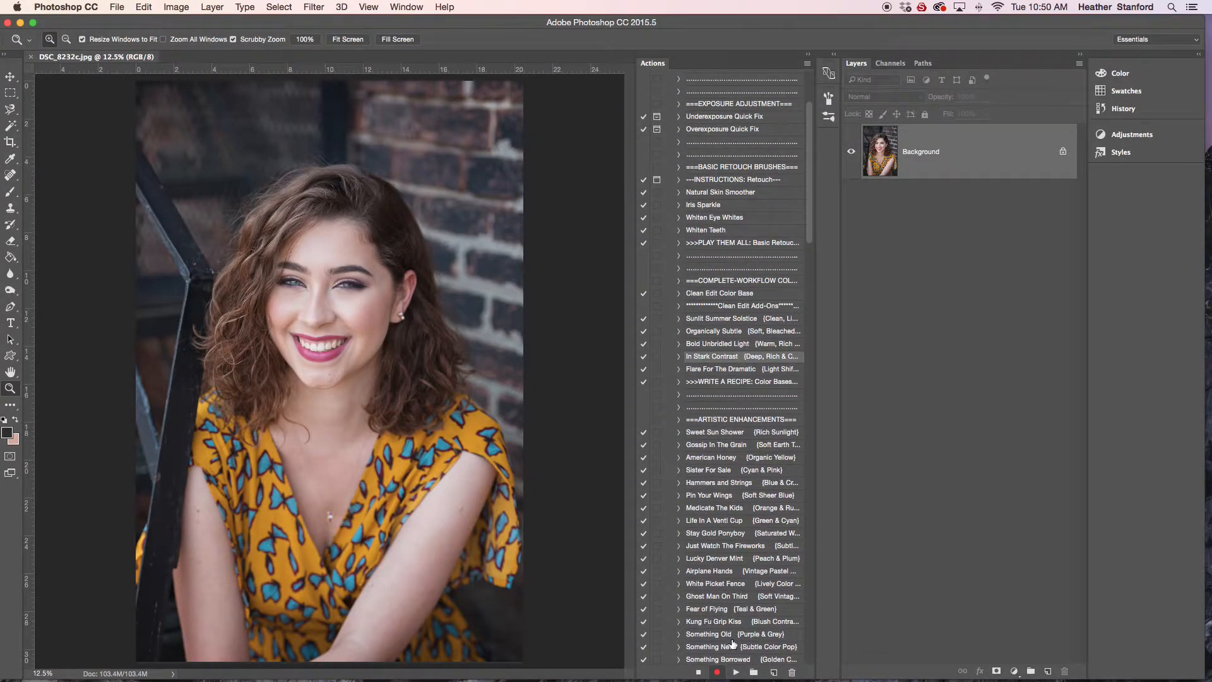
left_click(736, 672)
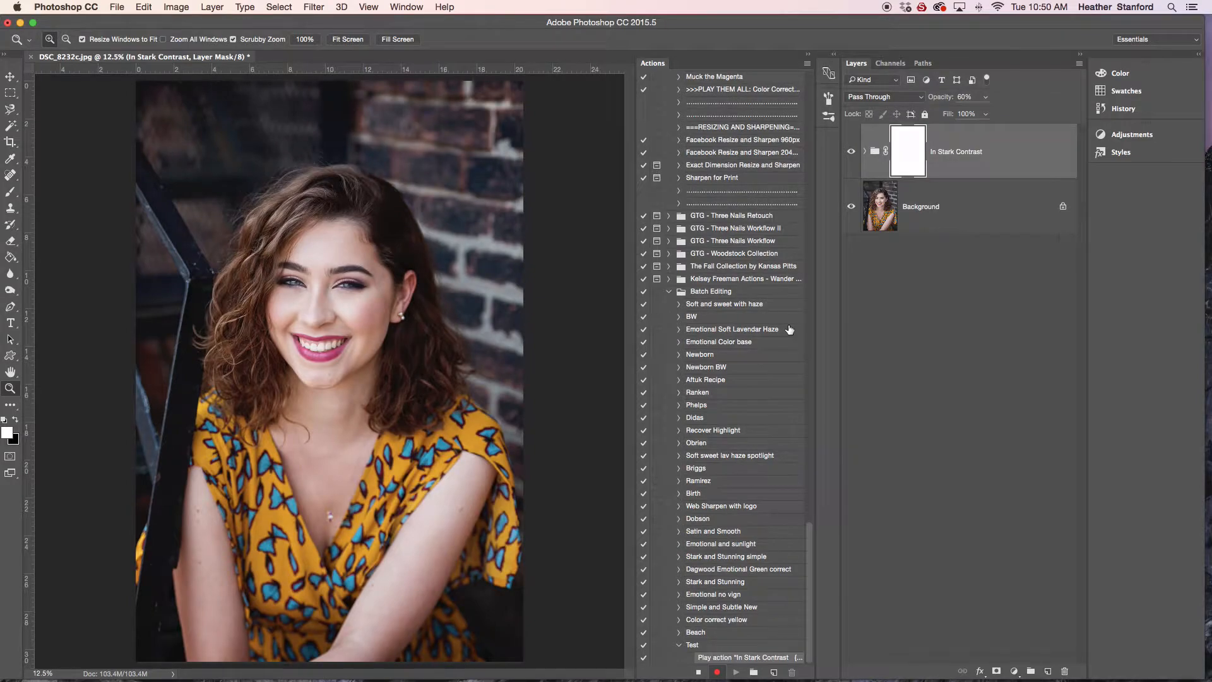
Step: Play the Something Old (Purple & Grey) artistic enhancement action on the portrait
scroll(760, 314, "up", 20)
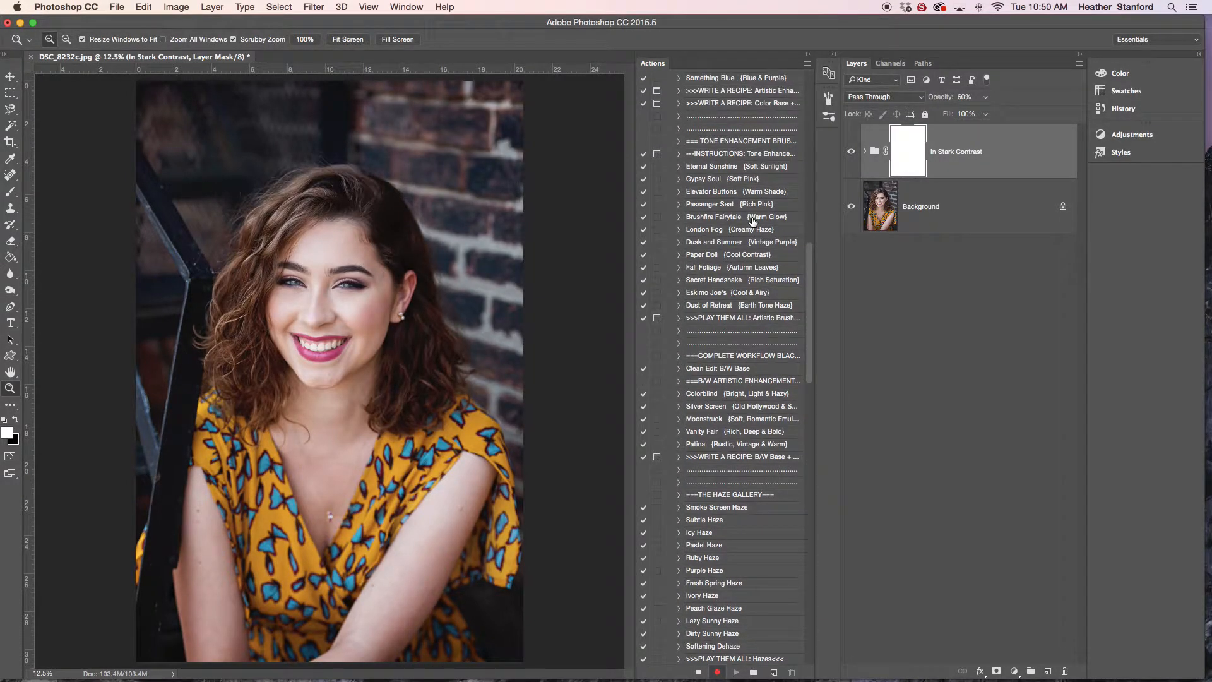
scroll(753, 221, "up", 1)
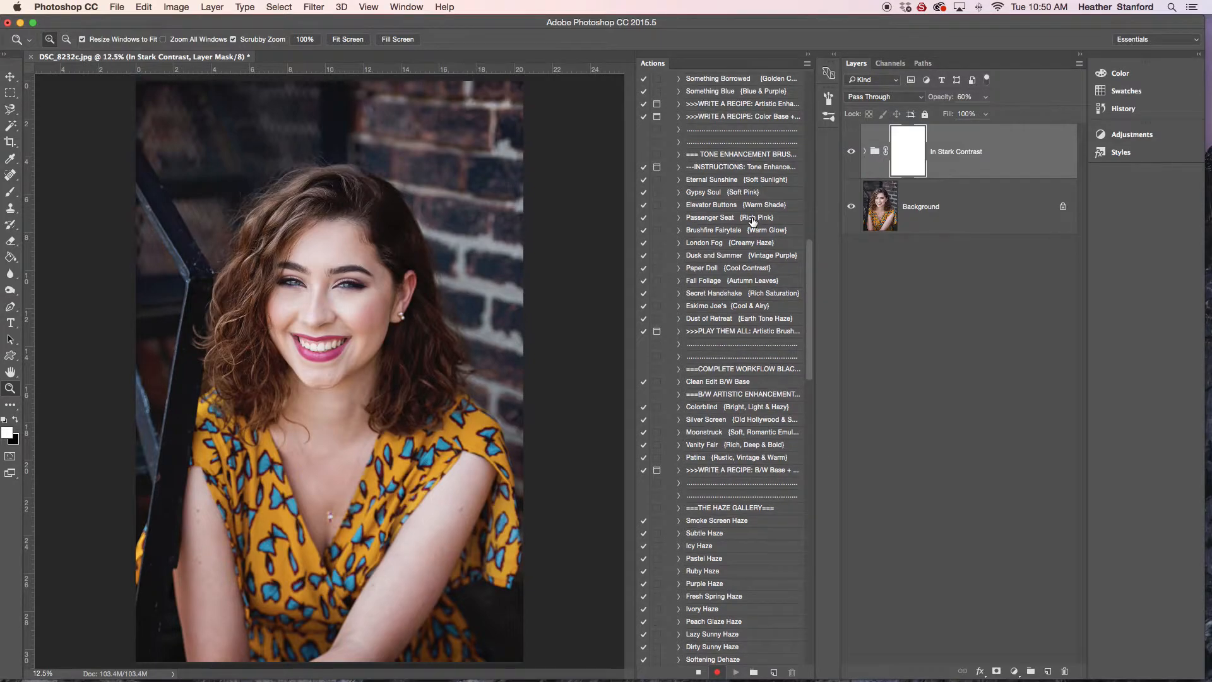
scroll(753, 221, "up", 7)
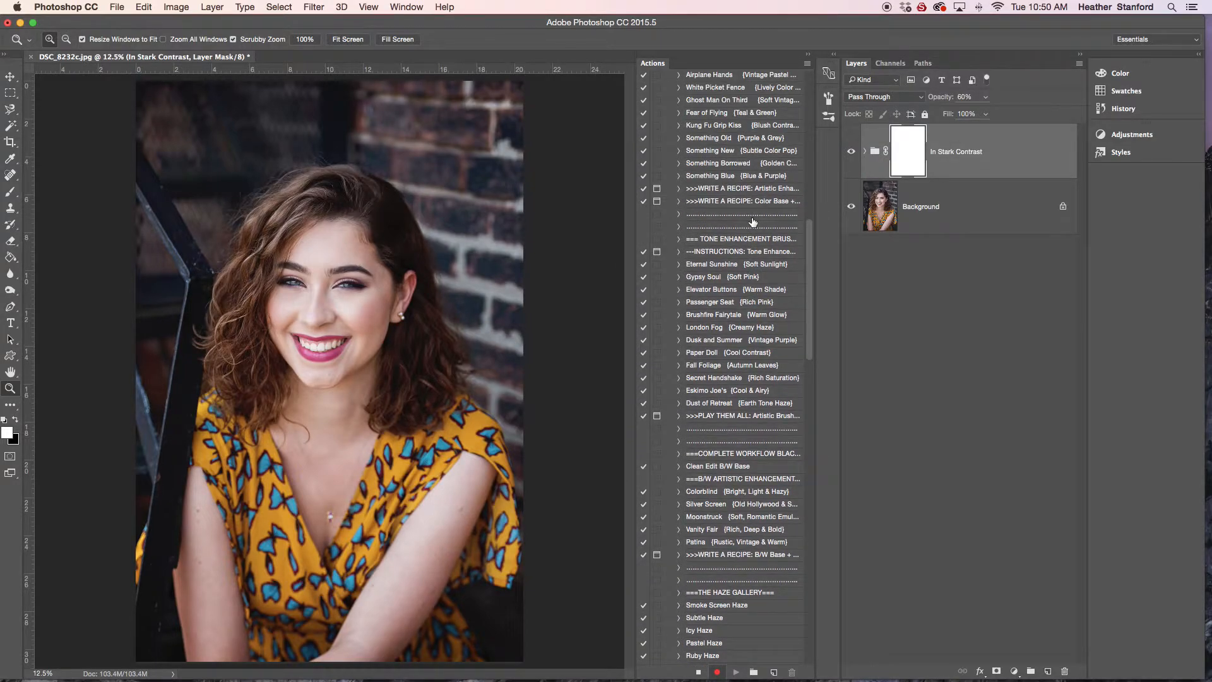
scroll(753, 221, "up", 12)
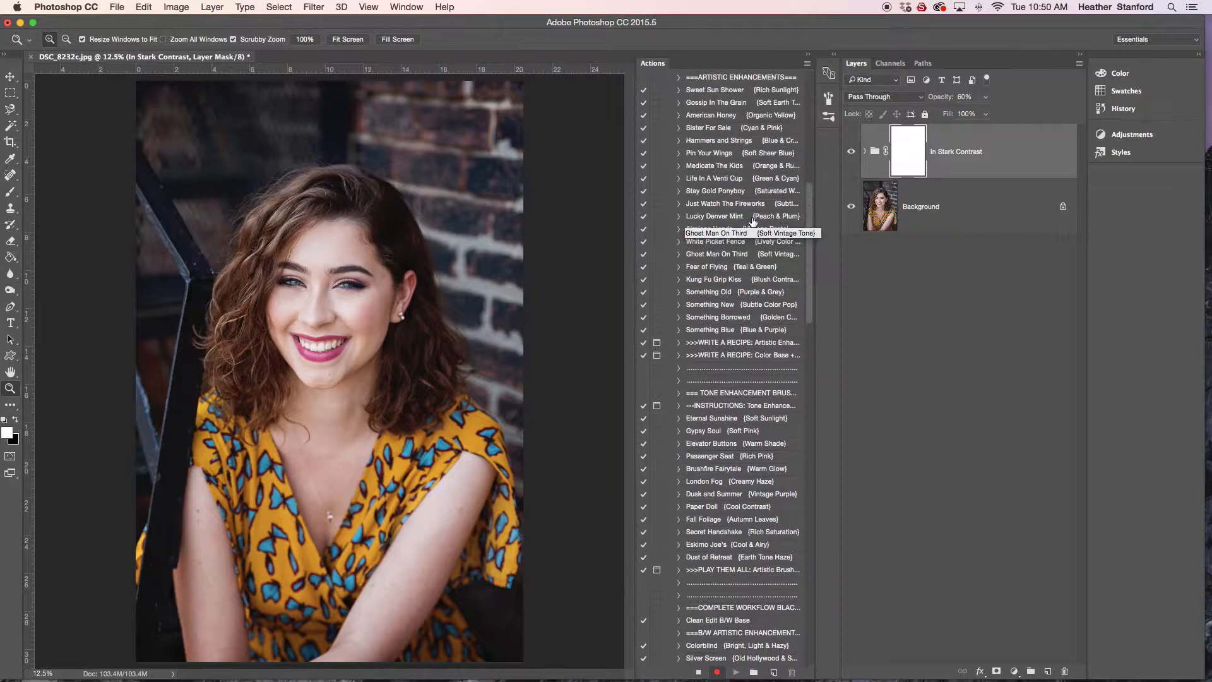
scroll(753, 221, "up", 4)
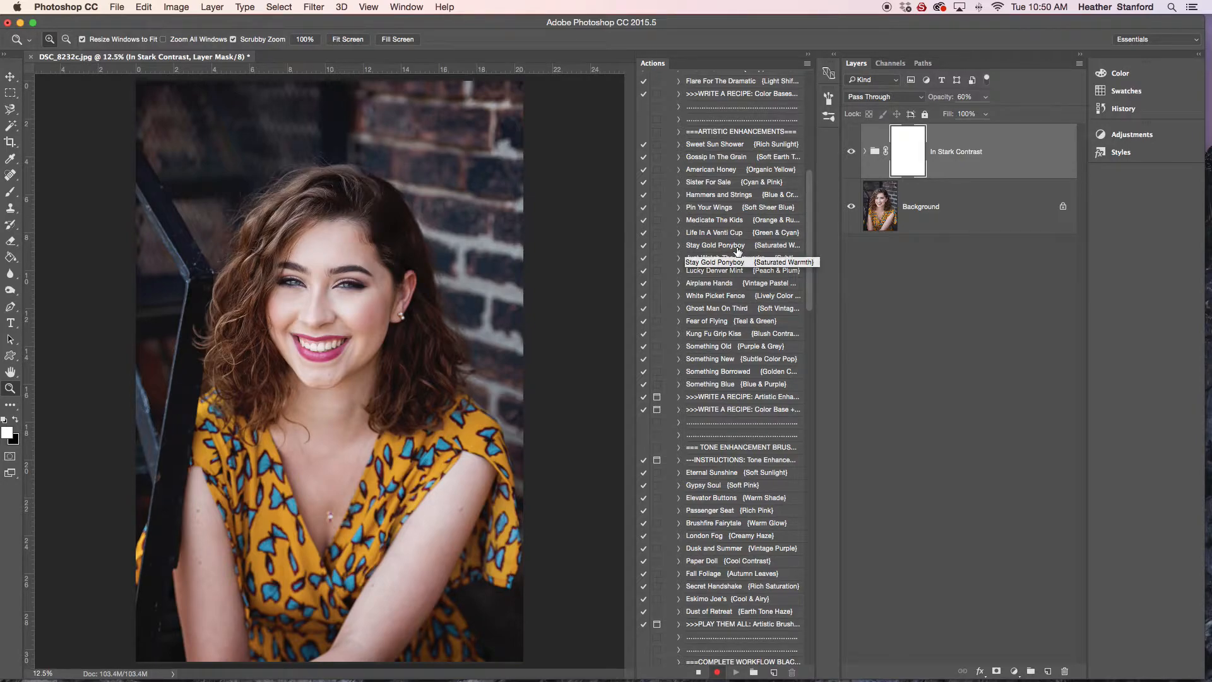
left_click(739, 347)
left_click(734, 672)
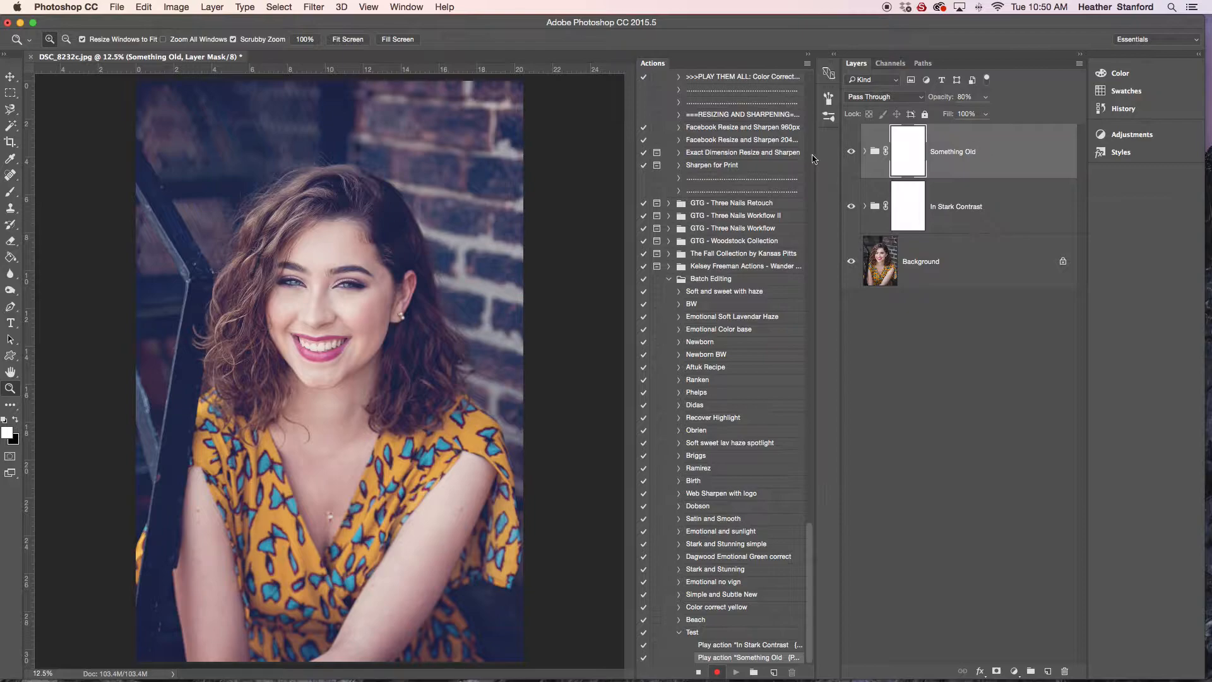
Step: Set the Something Old group's opacity to 42%, and toggle both effect groups off and on to compare
left_click(986, 98)
left_click_drag(985, 112, 963, 117)
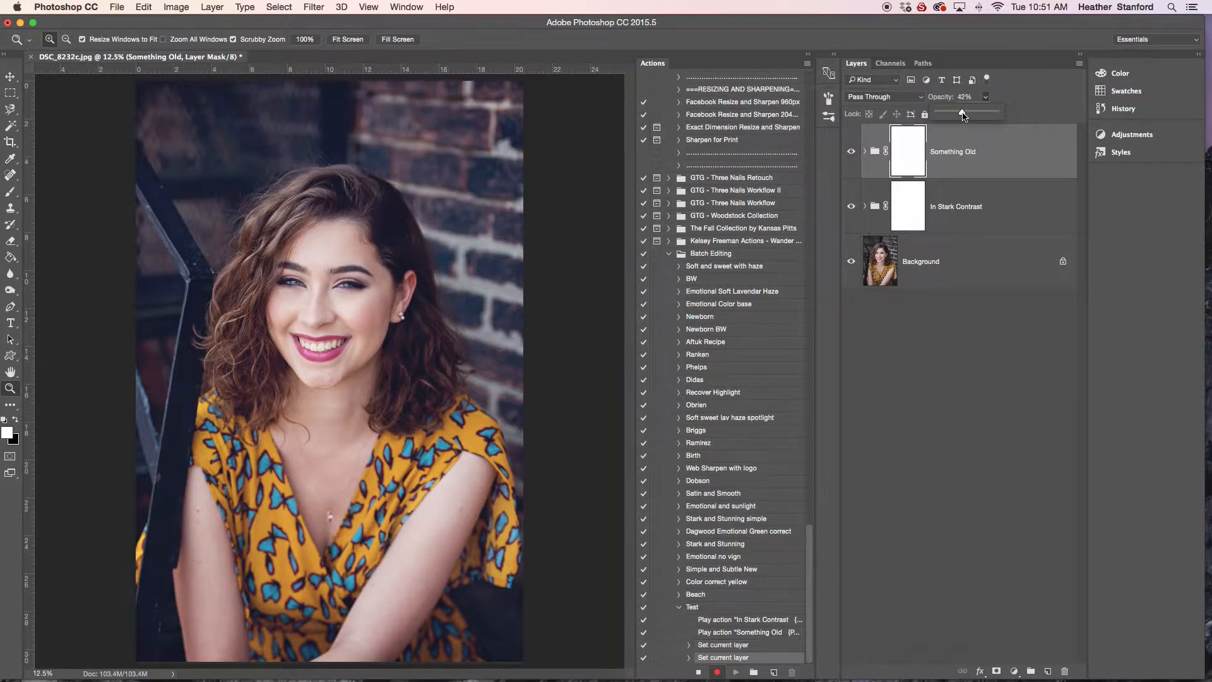
left_click(851, 152)
left_click(851, 152)
left_click(852, 207)
left_click(851, 210)
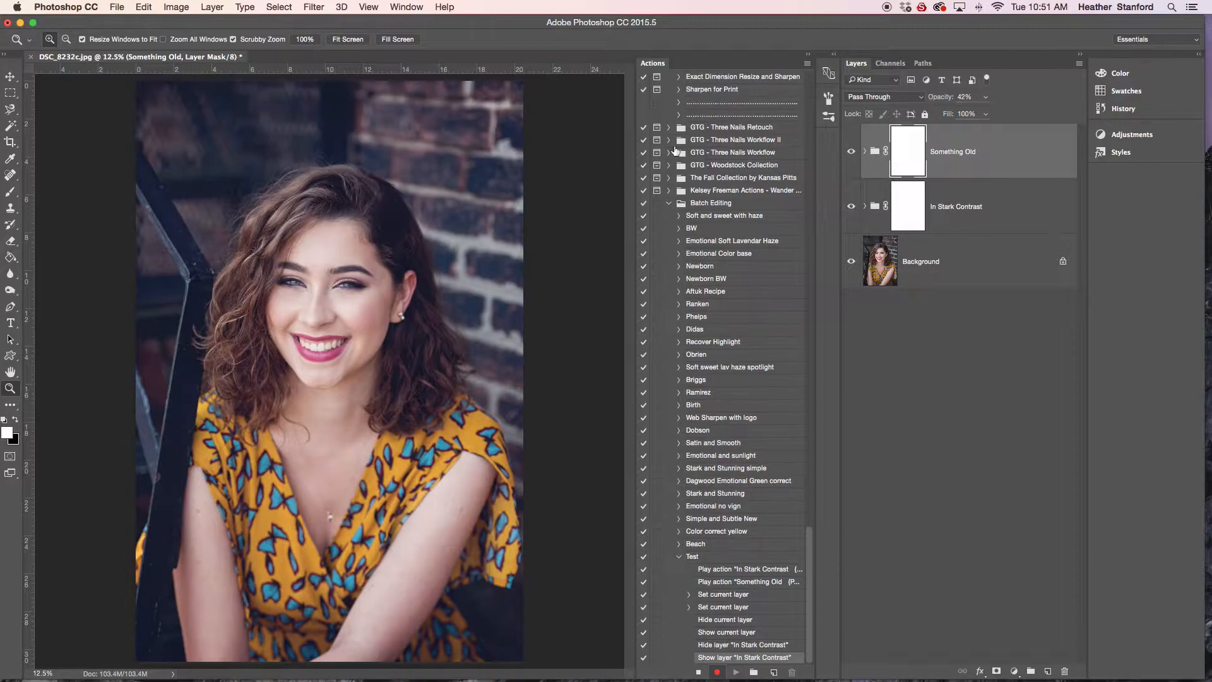
Step: Save the edit as a JPEG in the Batch Edit Test folder, replacing DSC_8232c.jpg, and stop recording the action
left_click(117, 7)
left_click(139, 138)
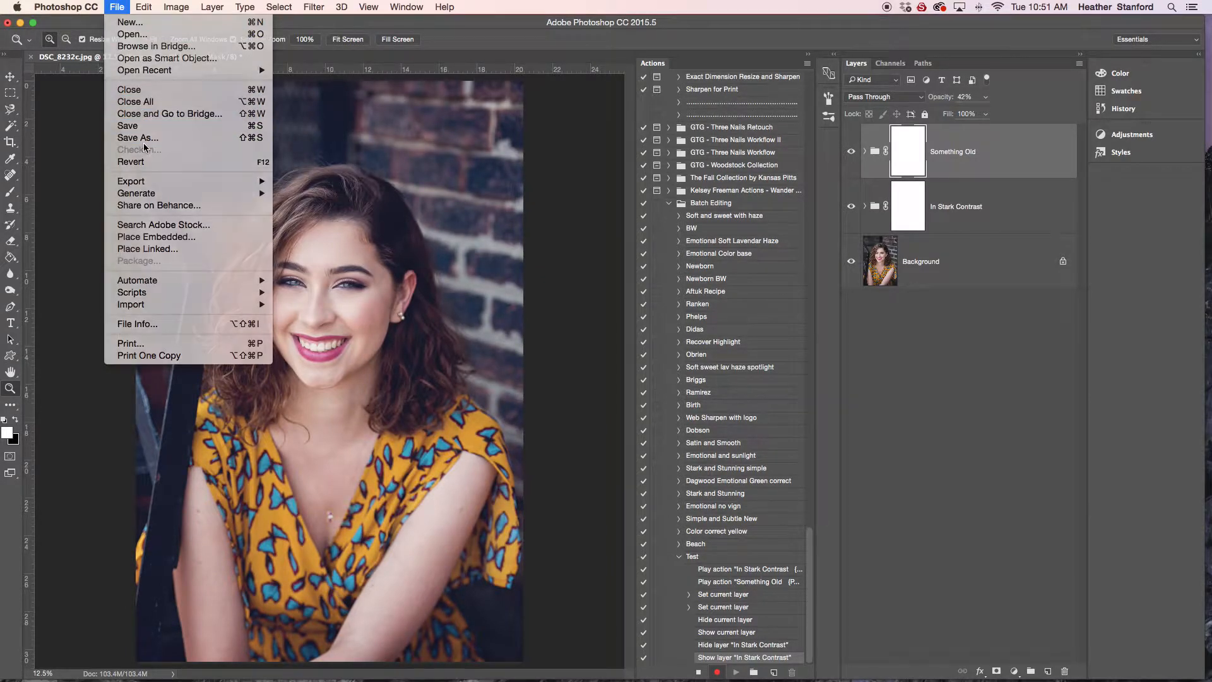
left_click(119, 9)
left_click(139, 140)
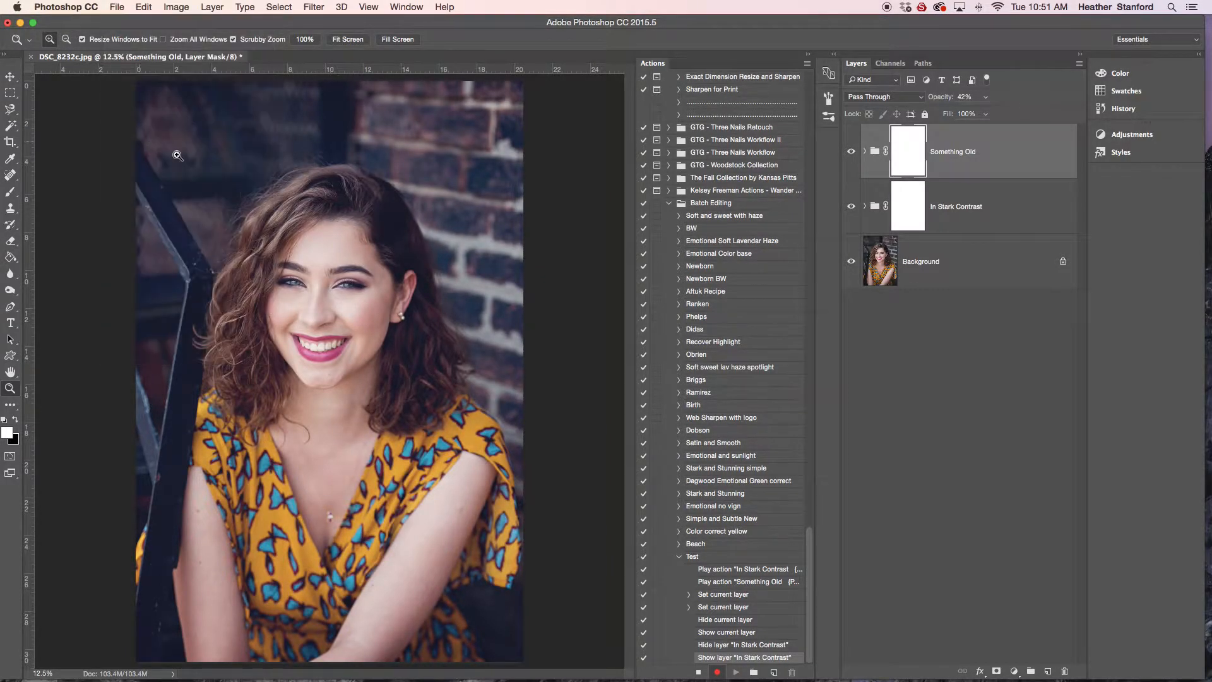
left_click(577, 528)
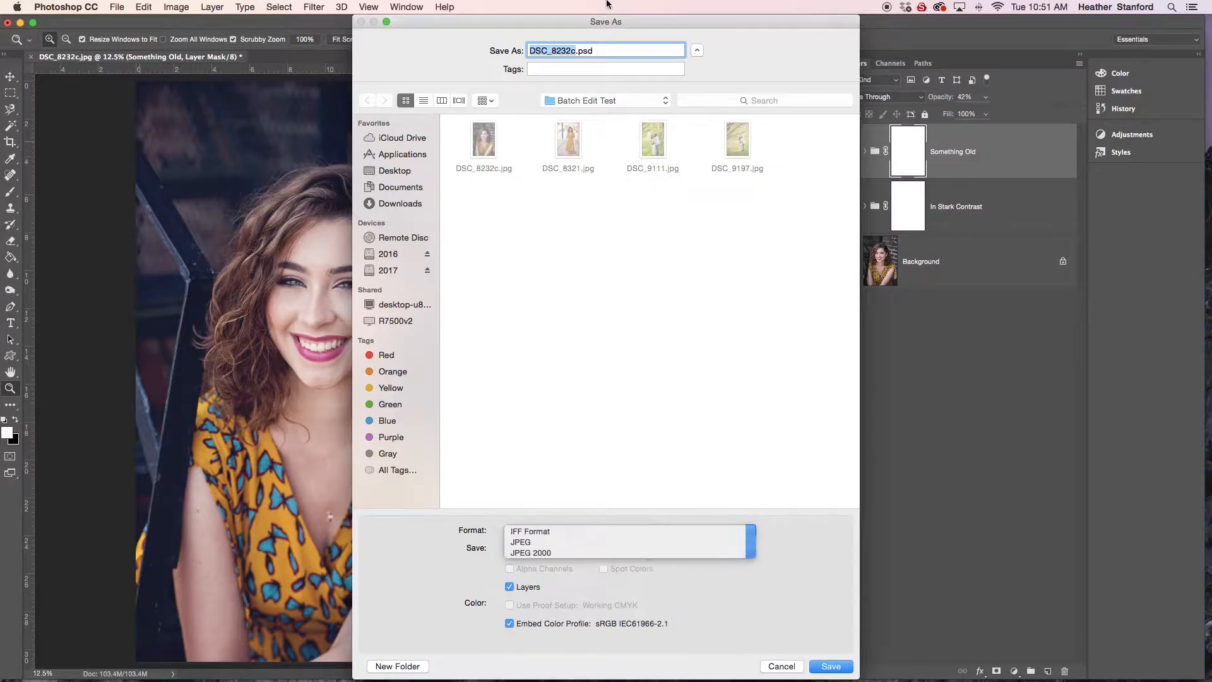
left_click(543, 471)
left_click(595, 51)
key("BackSpace")
key("BackSpace")
key("BackSpace")
key("BackSpace")
key("BackSpace")
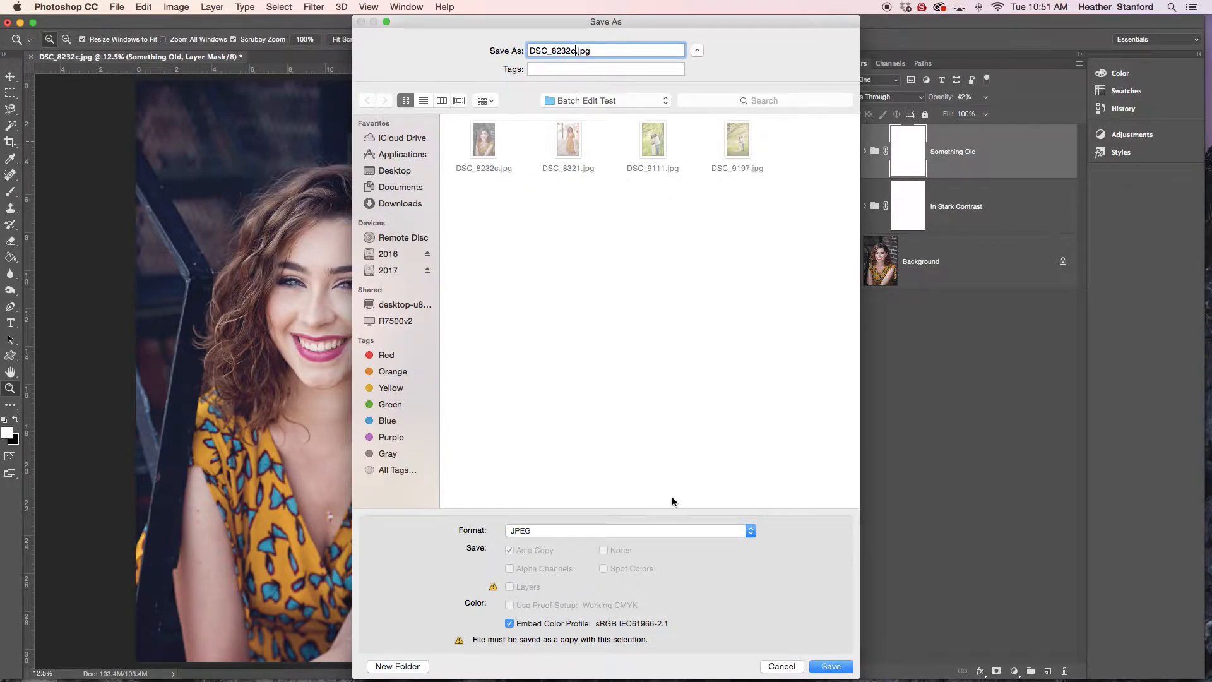
left_click(831, 667)
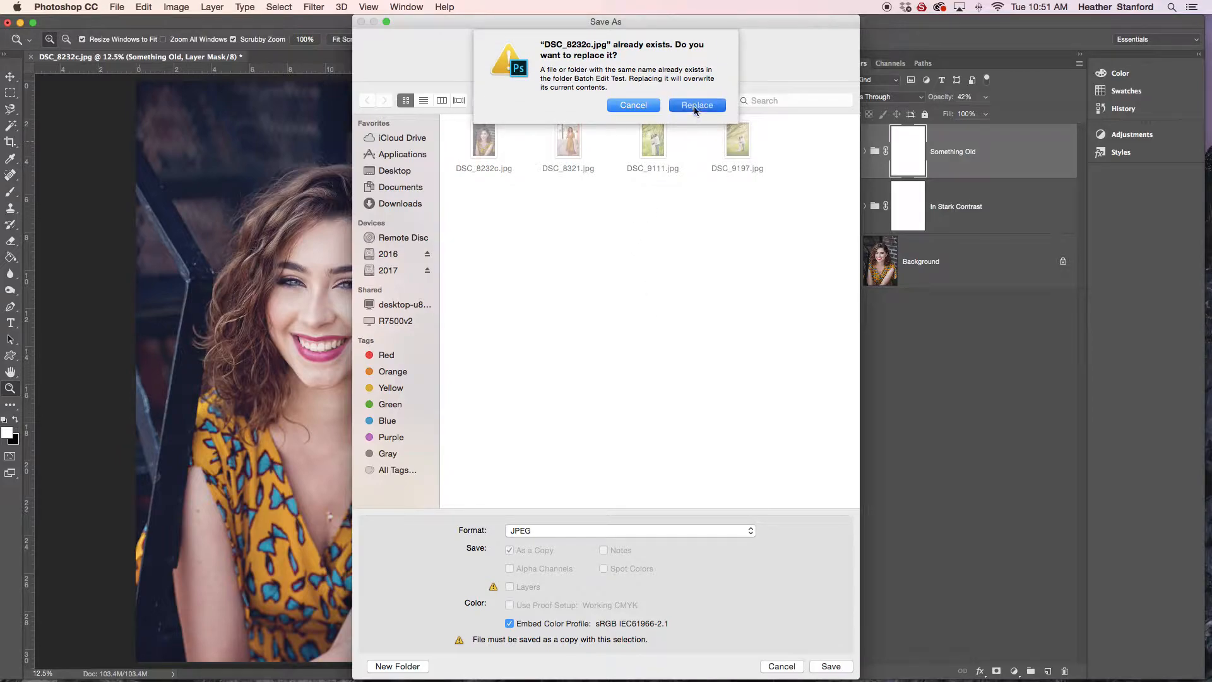
left_click(695, 106)
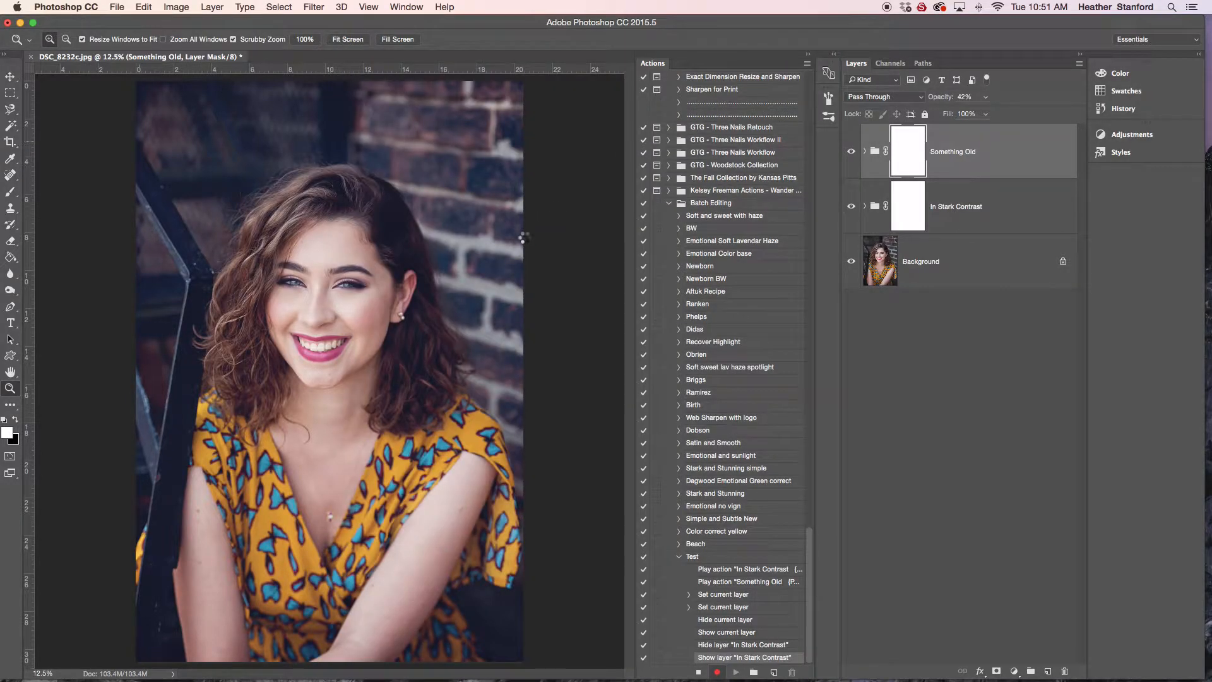
left_click(607, 229)
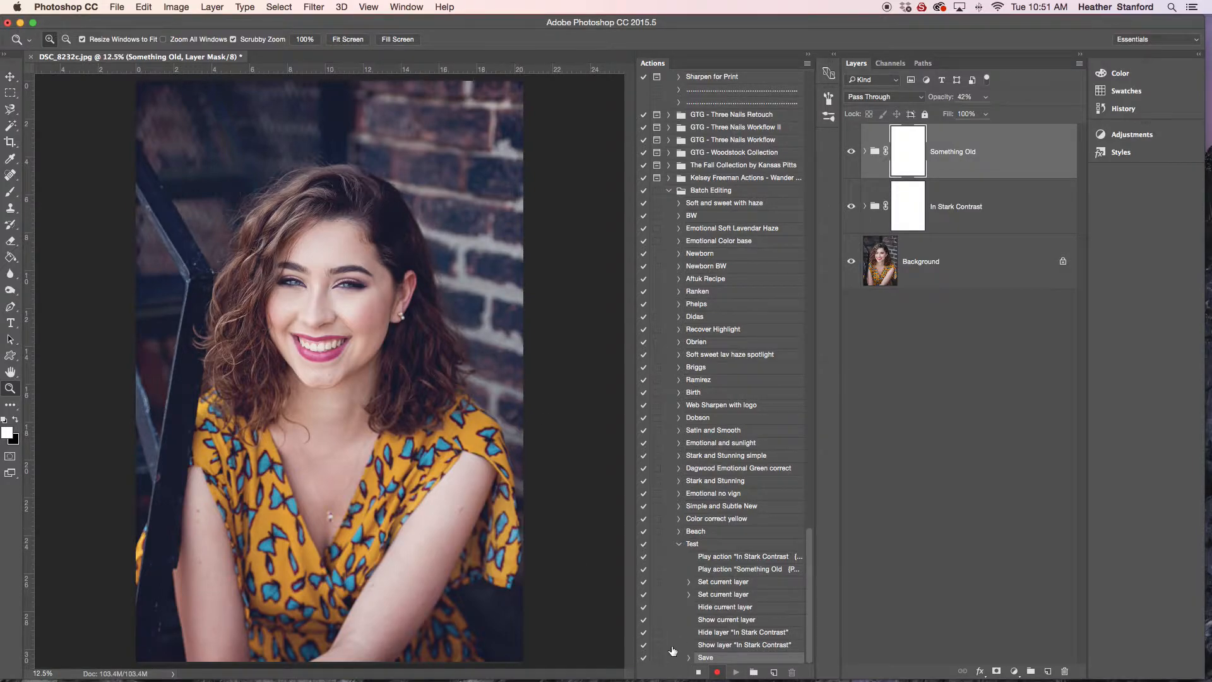
left_click(699, 672)
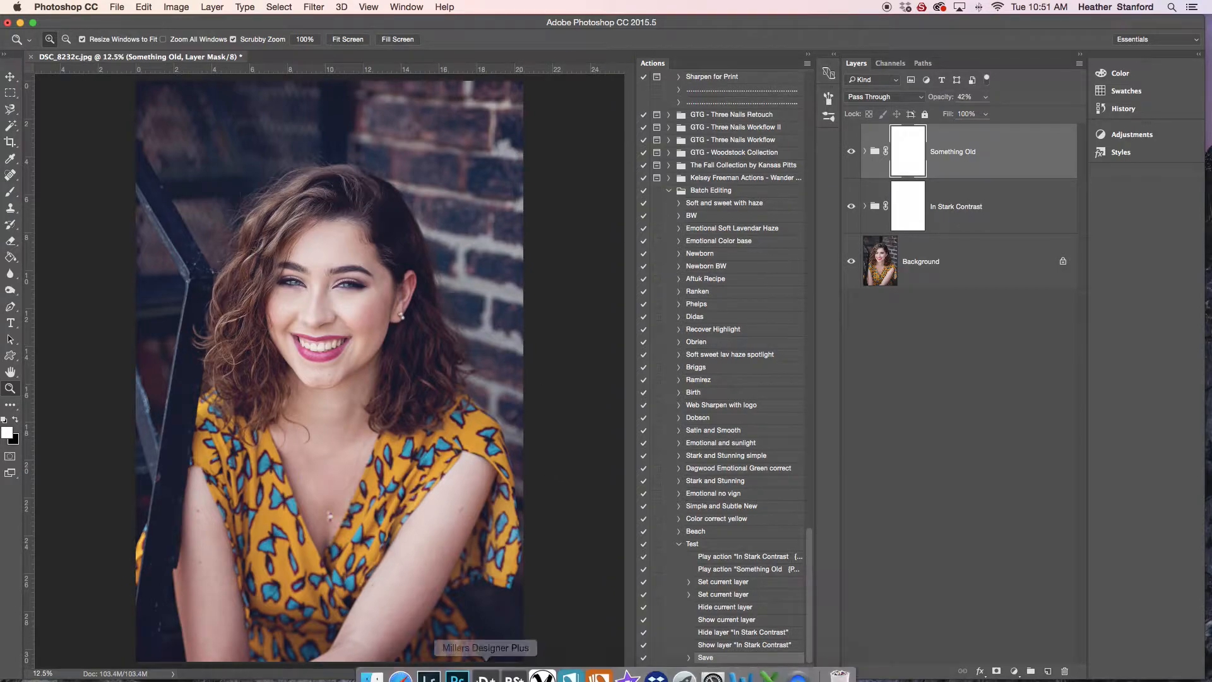
Step: Switch to Finder and locate DSC_8232c.jpg in the Batch Edit Test folder on the 2017 drive
left_click(373, 663)
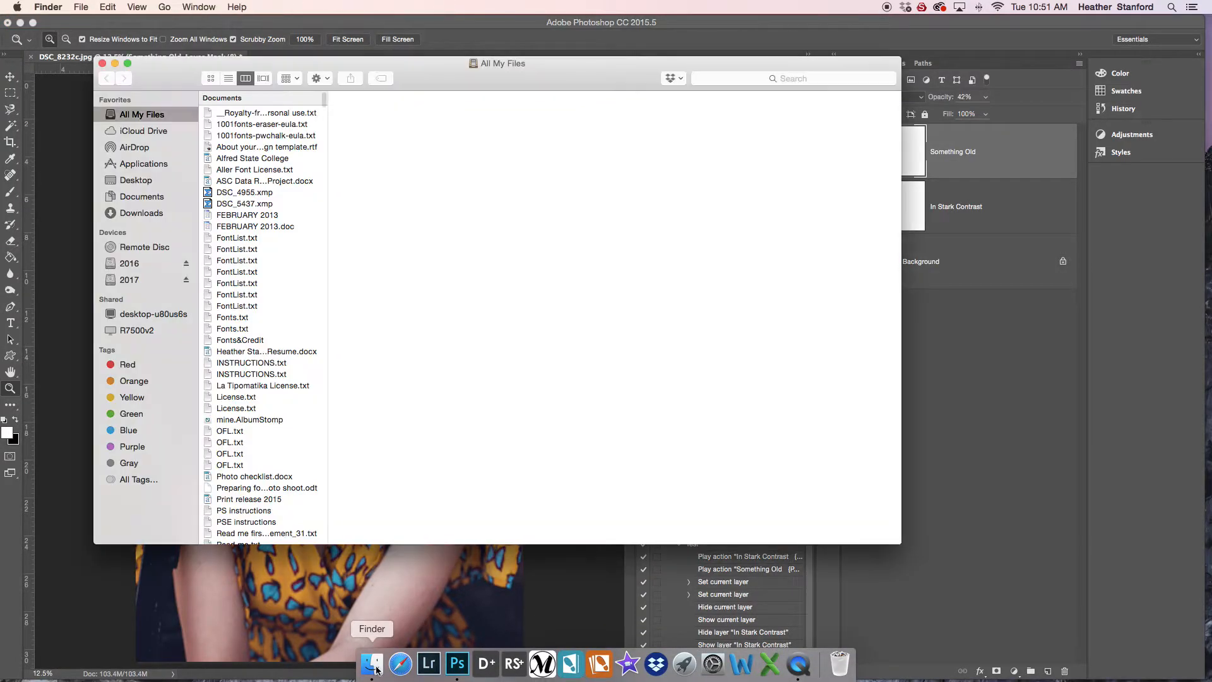
left_click(134, 279)
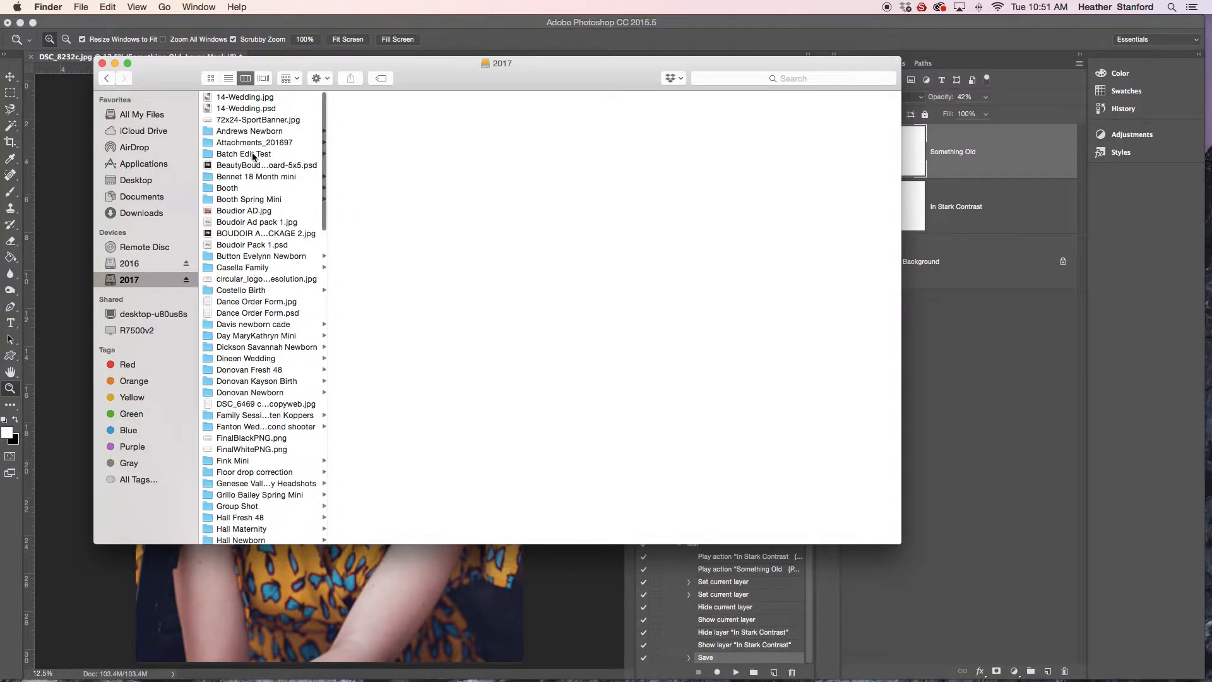
left_click(249, 155)
left_click(385, 98)
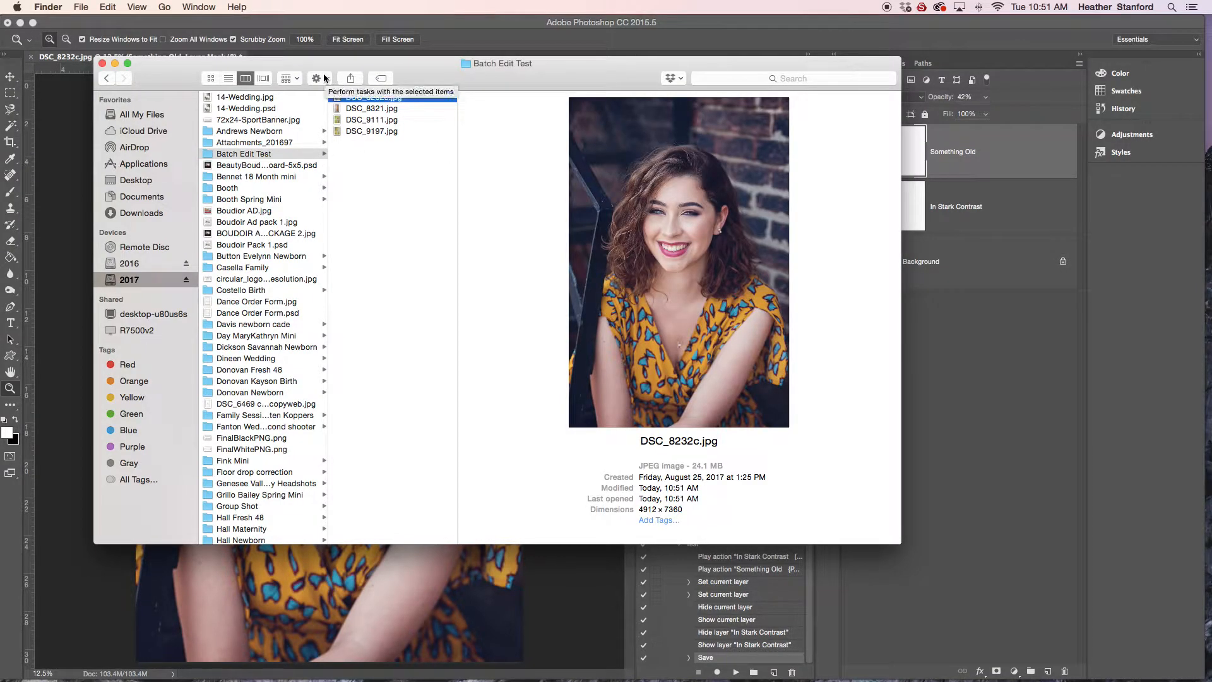
Step: Create a new folder inside Batch Edit Test and move DSC_8232c.jpg into it
left_click(326, 81)
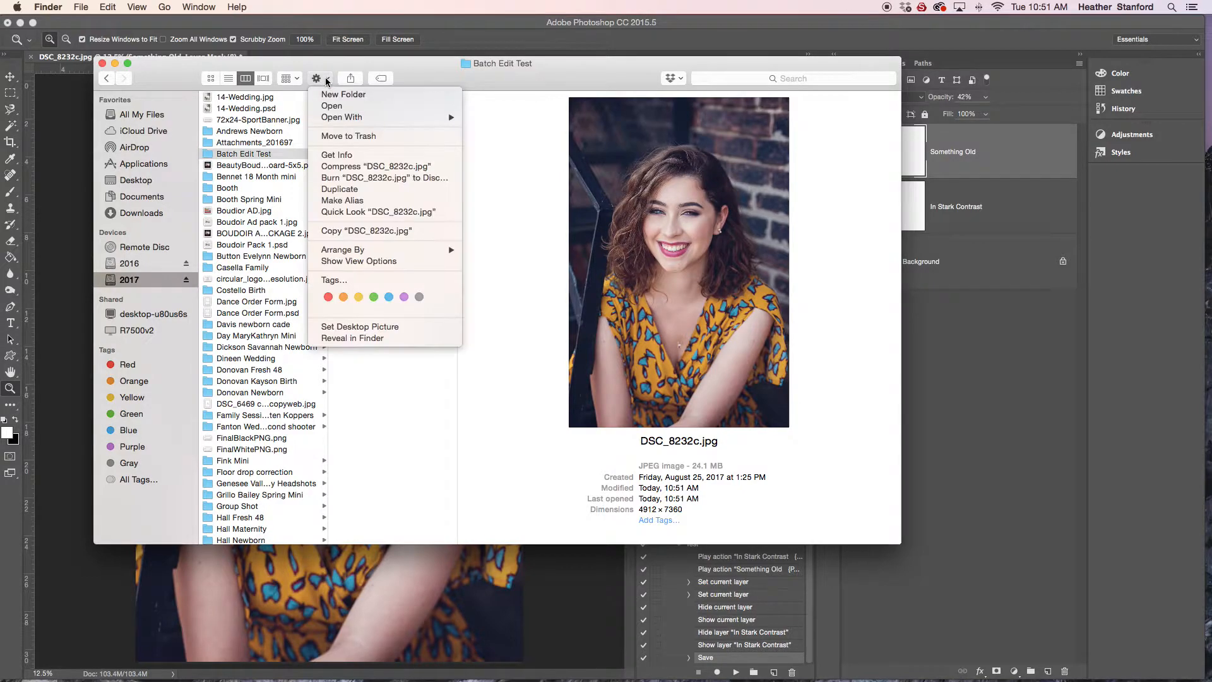
left_click(330, 95)
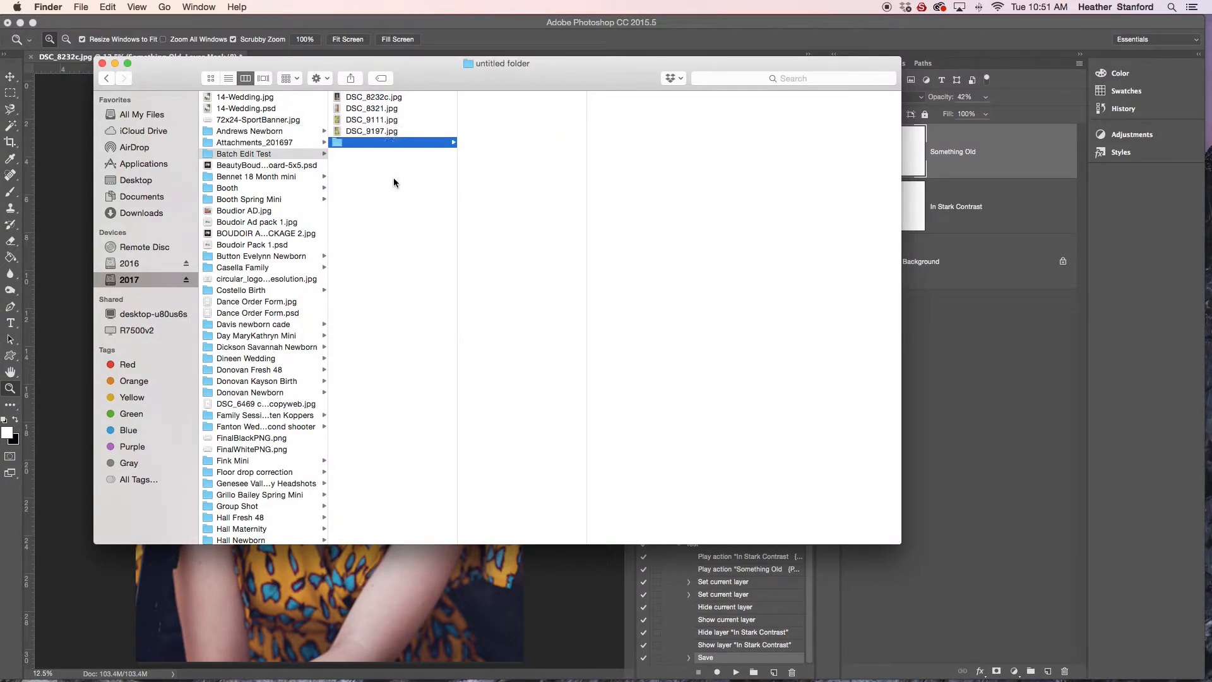
left_click(388, 98)
left_click_drag(388, 99, 384, 140)
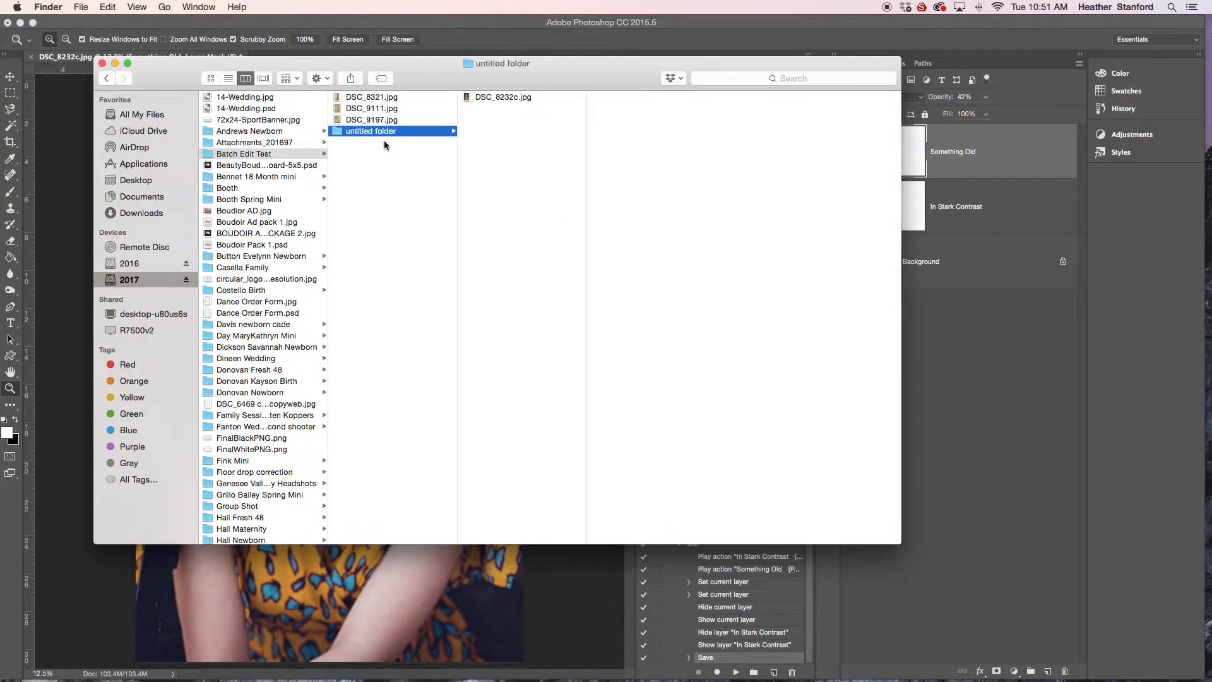
Step: Preview the unedited photos DSC_8321.jpg, DSC_9111.jpg and DSC_9197.jpg, and close the Finder window
left_click(384, 98)
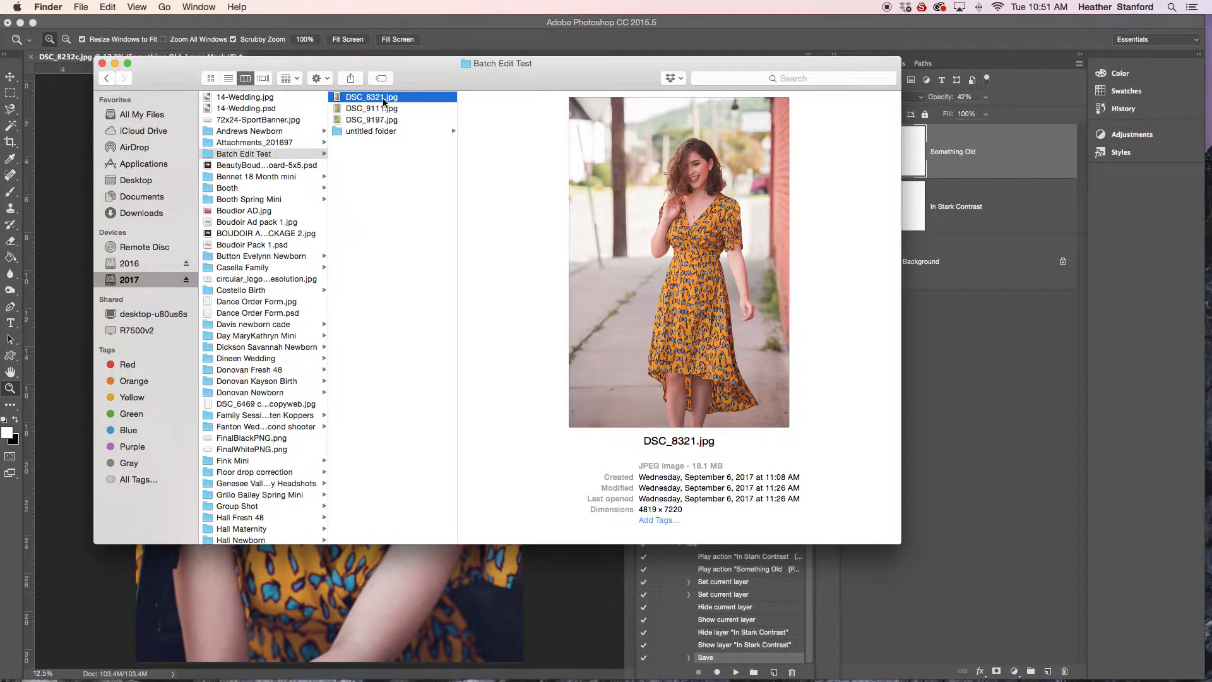
left_click(383, 109)
left_click(381, 120)
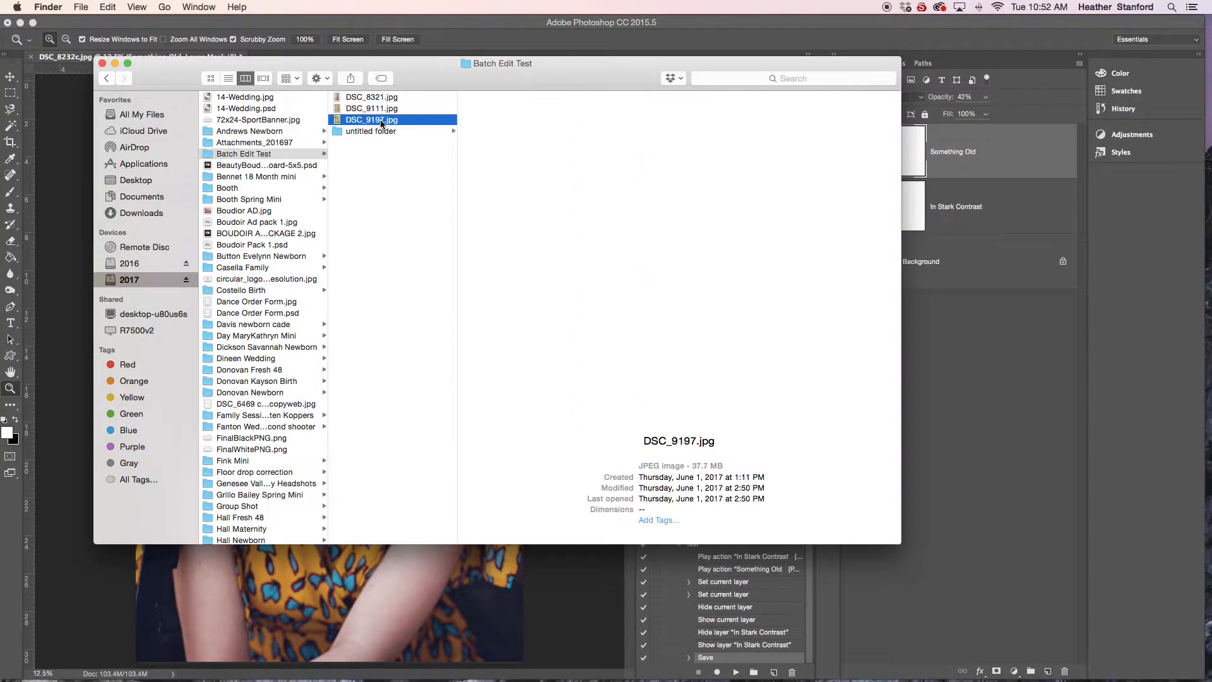
left_click(378, 99)
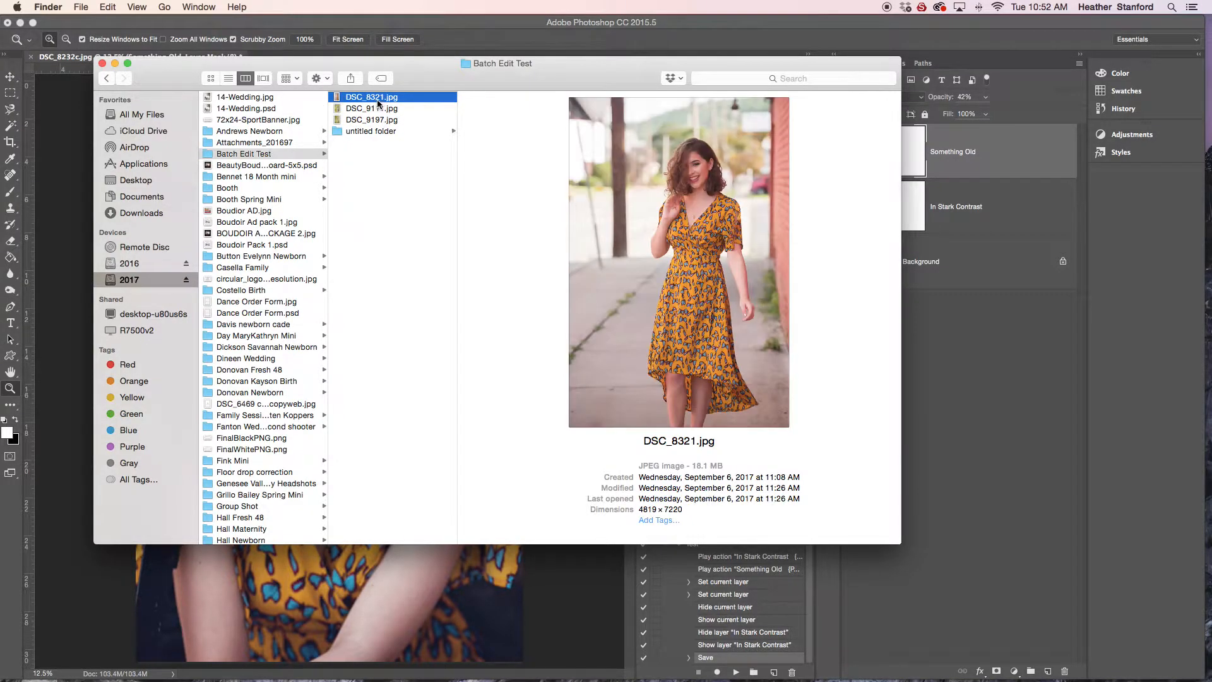
left_click(102, 64)
Step: Switch back to Photoshop and close DSC_8232c.jpg without saving the changes
left_click(42, 62)
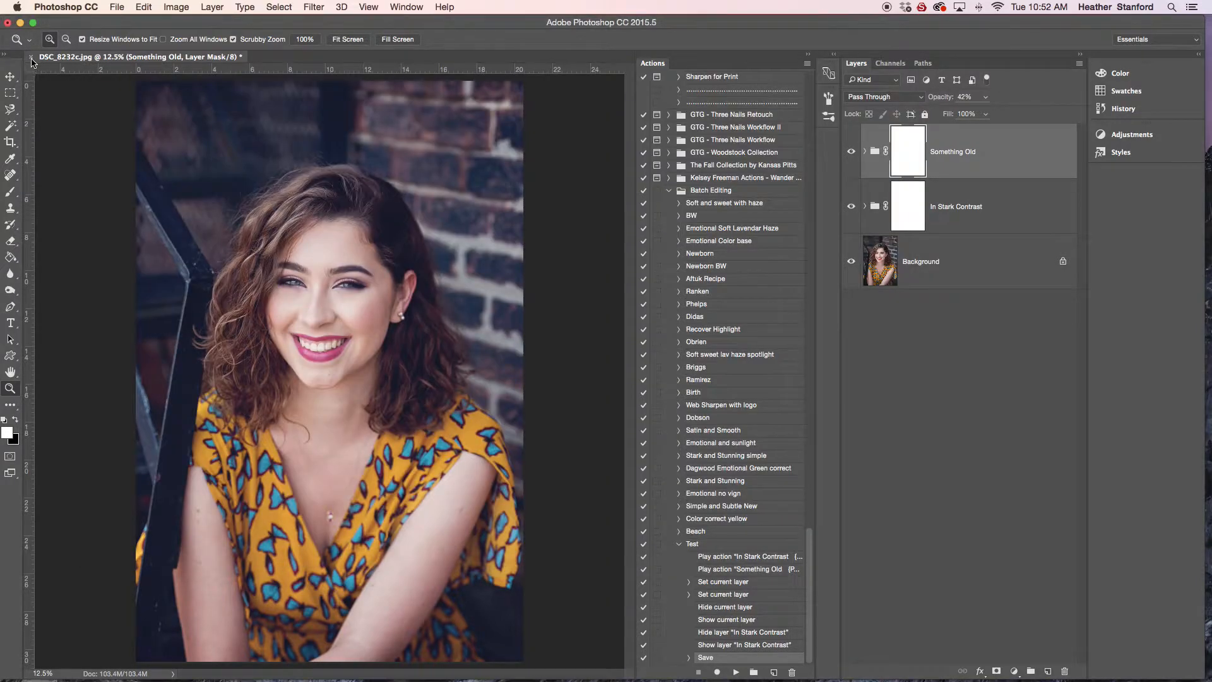
left_click(31, 57)
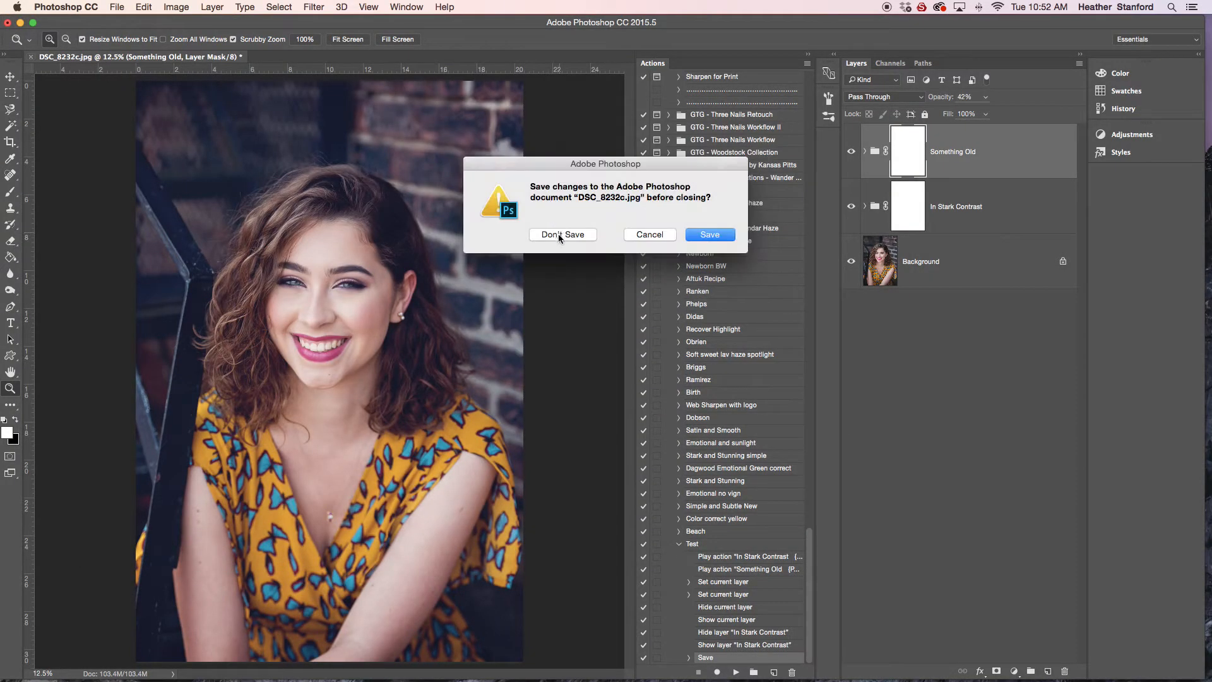
left_click(559, 233)
Step: Open DSC_8321.jpg from the Batch Edit Test folder
left_click(238, 218)
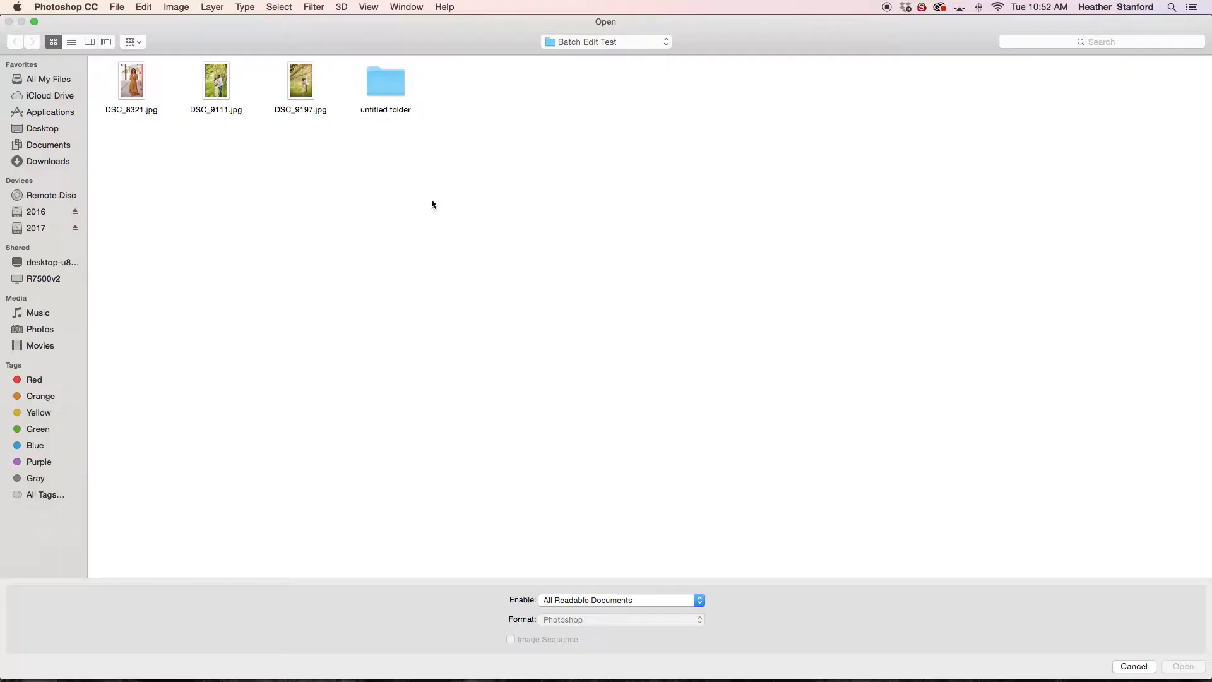
left_click(135, 93)
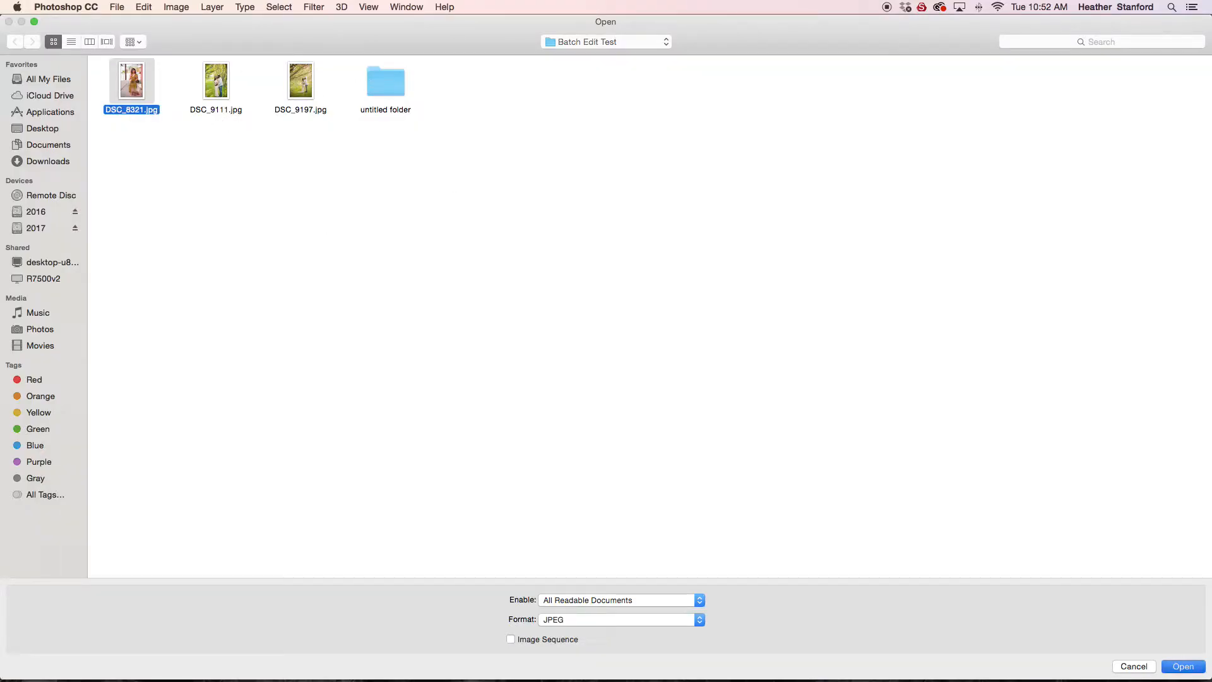
double_click(132, 88)
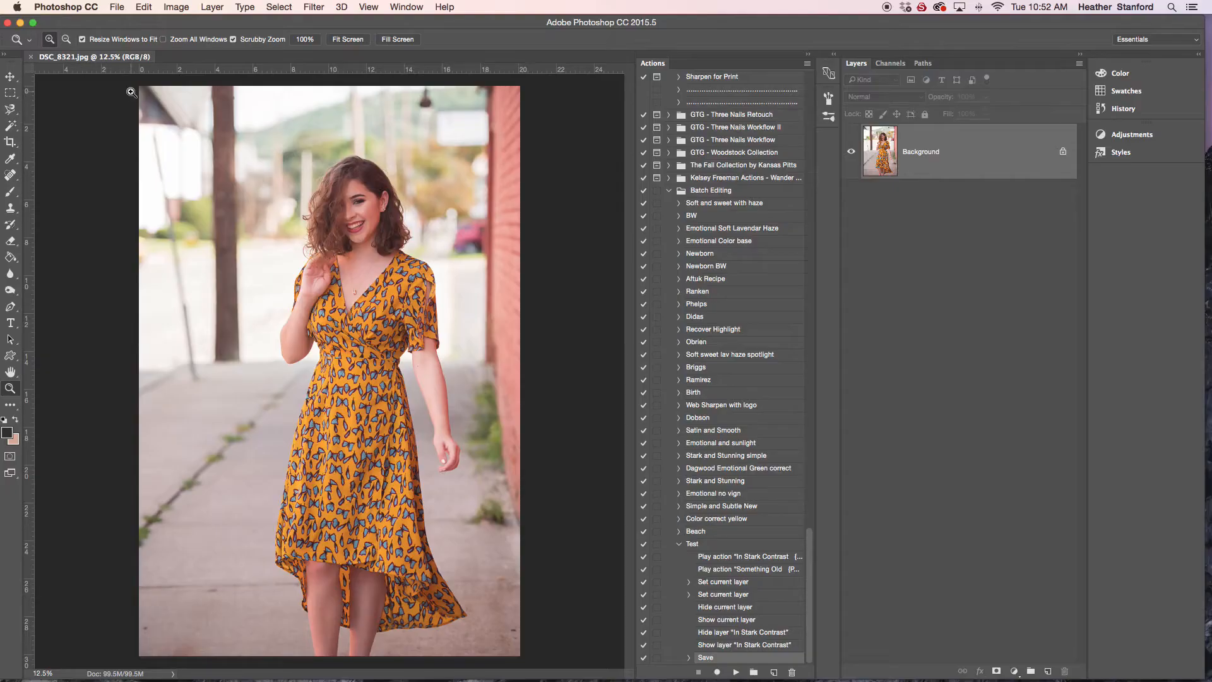
Step: Start the Batch automation and choose the Test action from the Batch Editing set
left_click(117, 9)
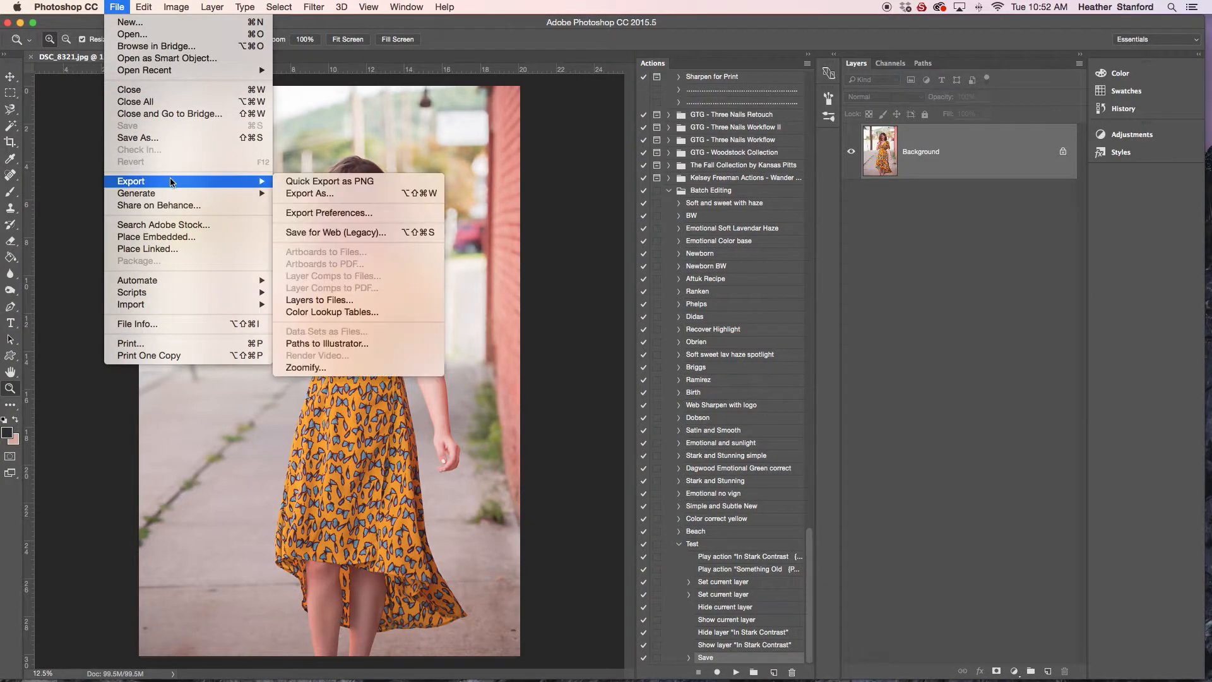
mouse_move(171, 281)
left_click(296, 283)
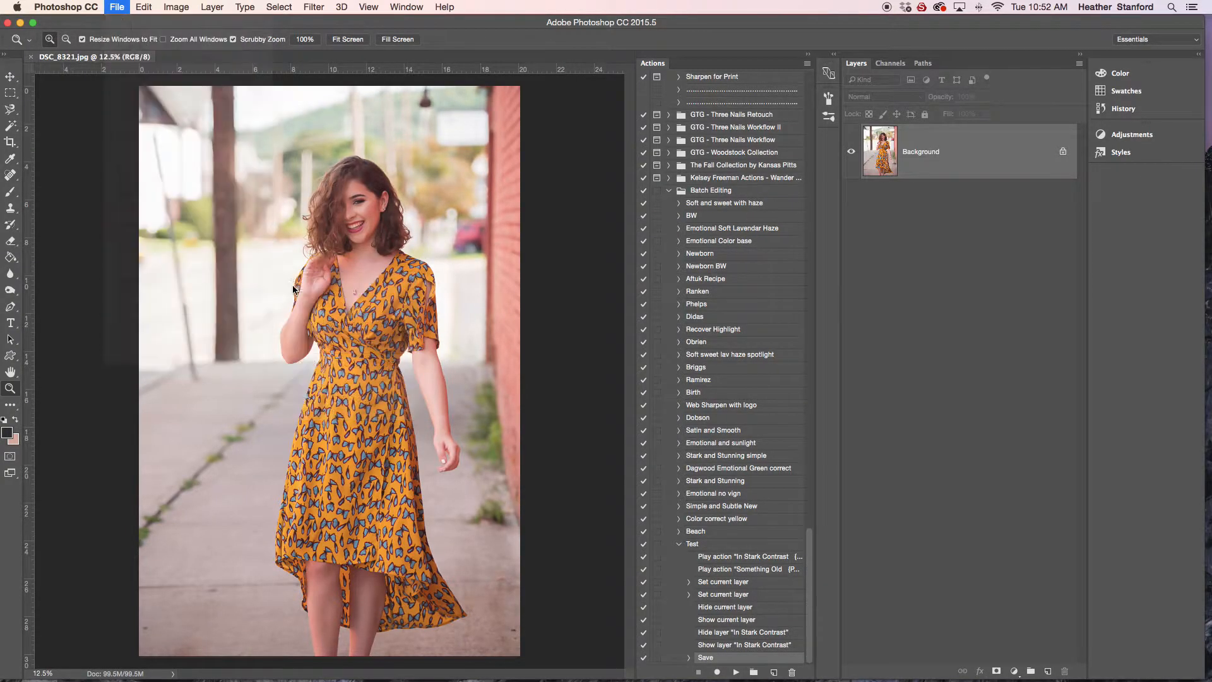
left_click(330, 235)
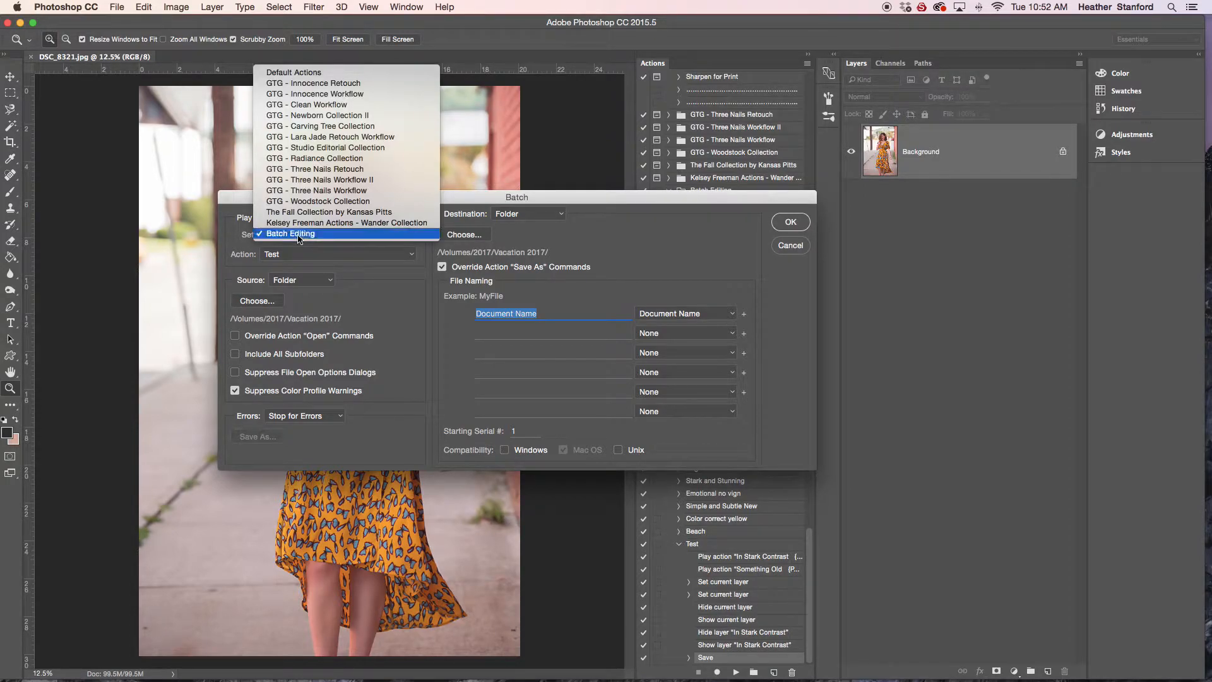
left_click(300, 234)
left_click(297, 255)
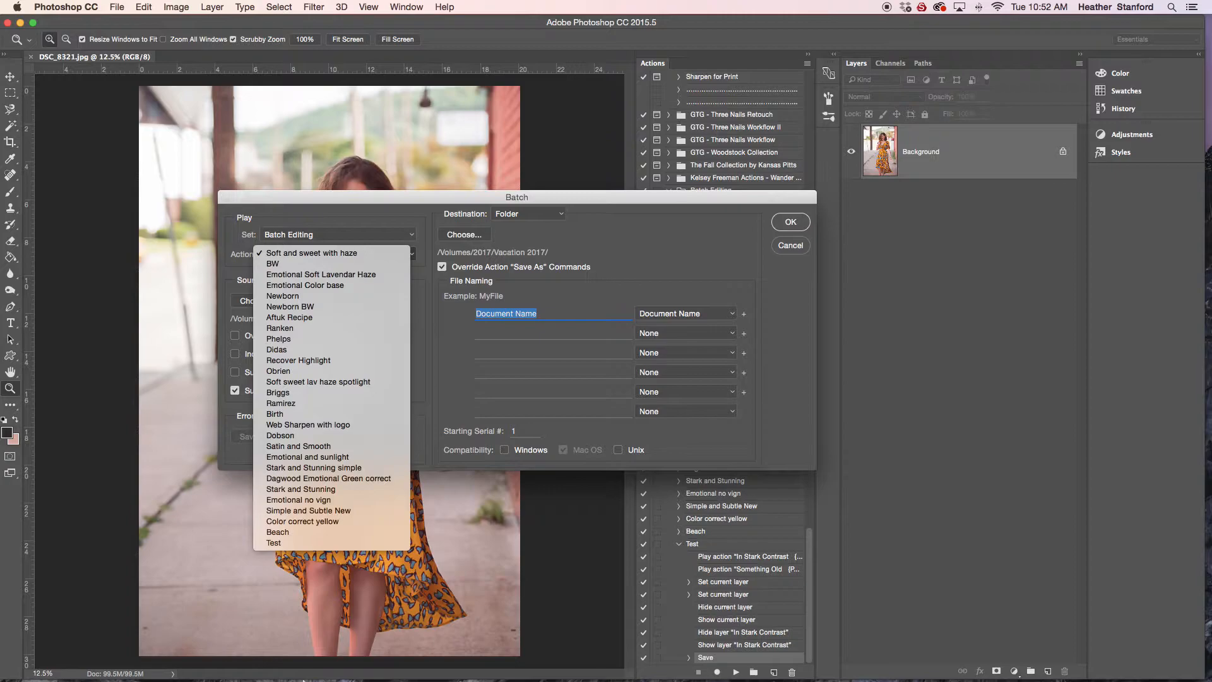
left_click(283, 543)
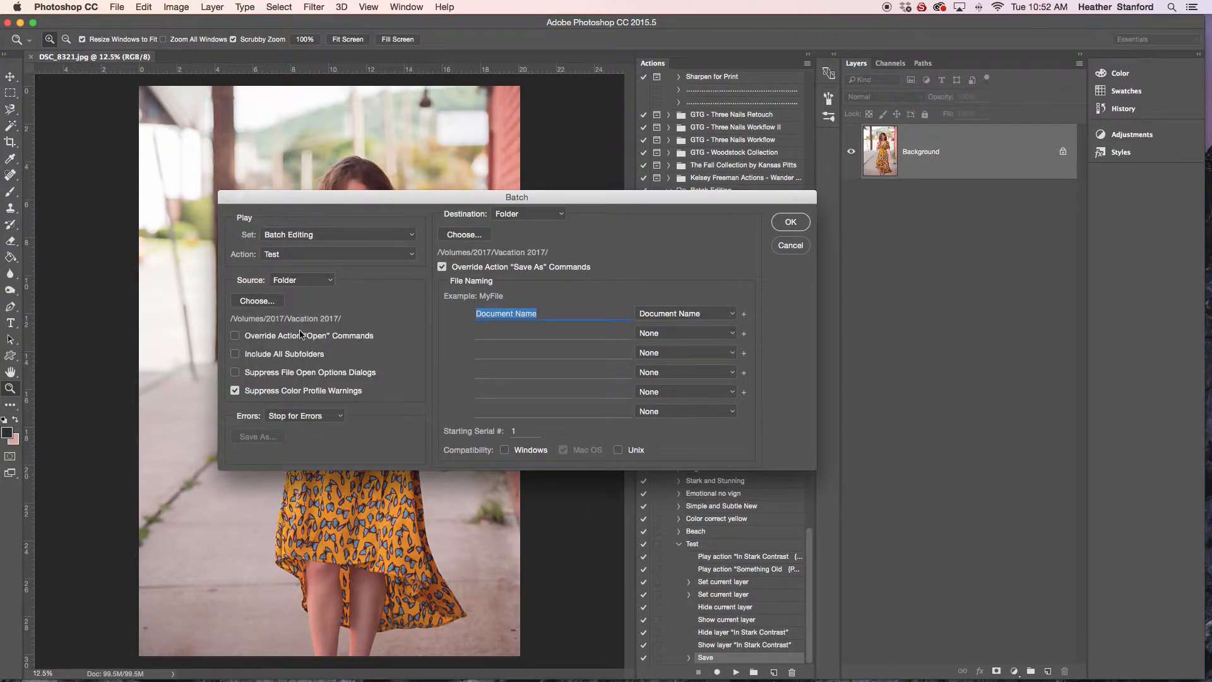
Step: Set the batch's source folder to Batch Edit Test
left_click(272, 301)
left_click(568, 44)
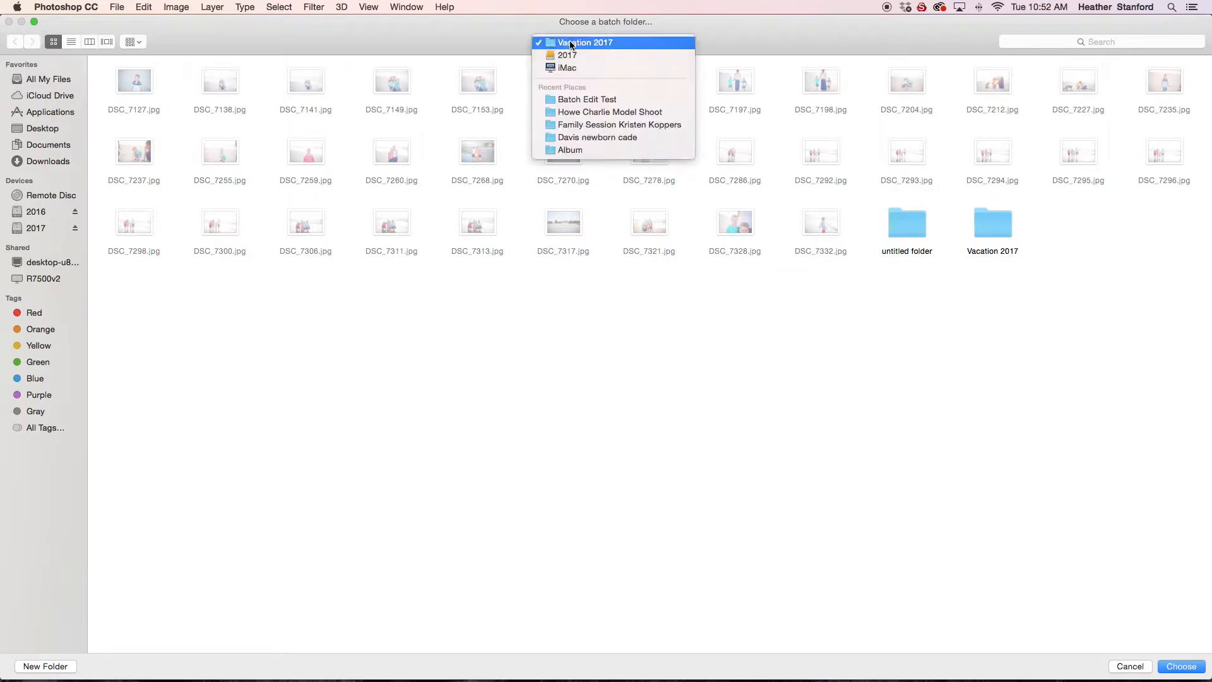
left_click(575, 93)
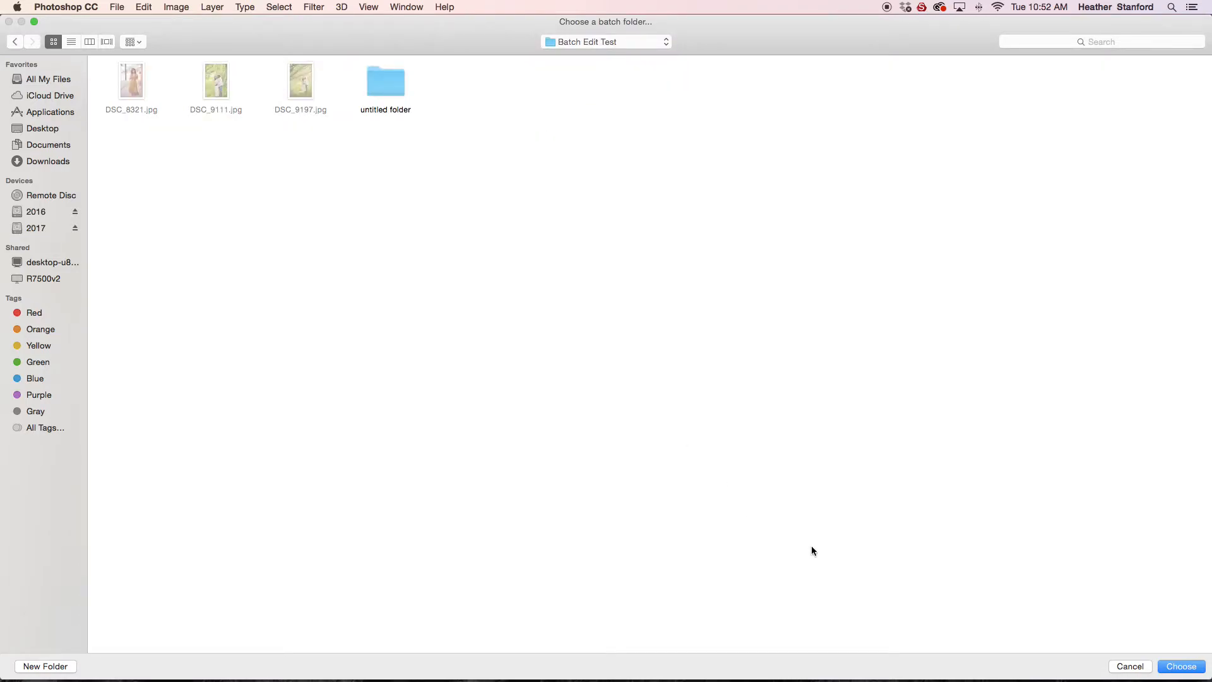
left_click(1182, 667)
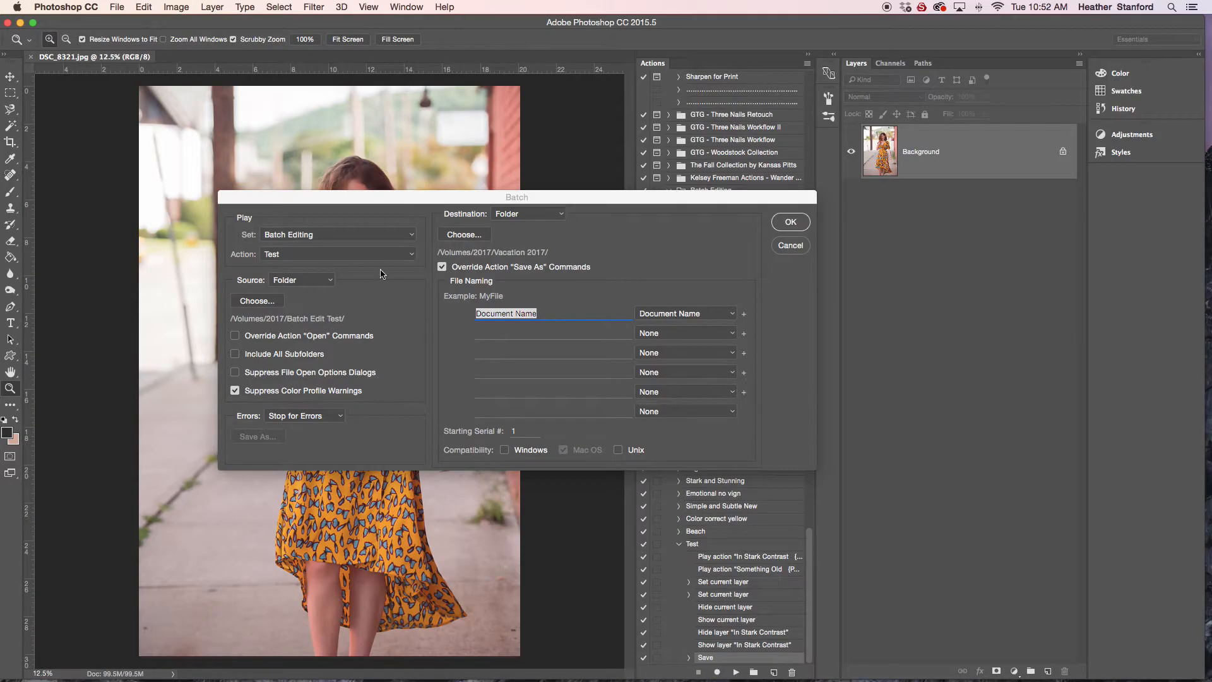
Step: Set the batch's destination folder to Batch Edit Test
left_click(465, 235)
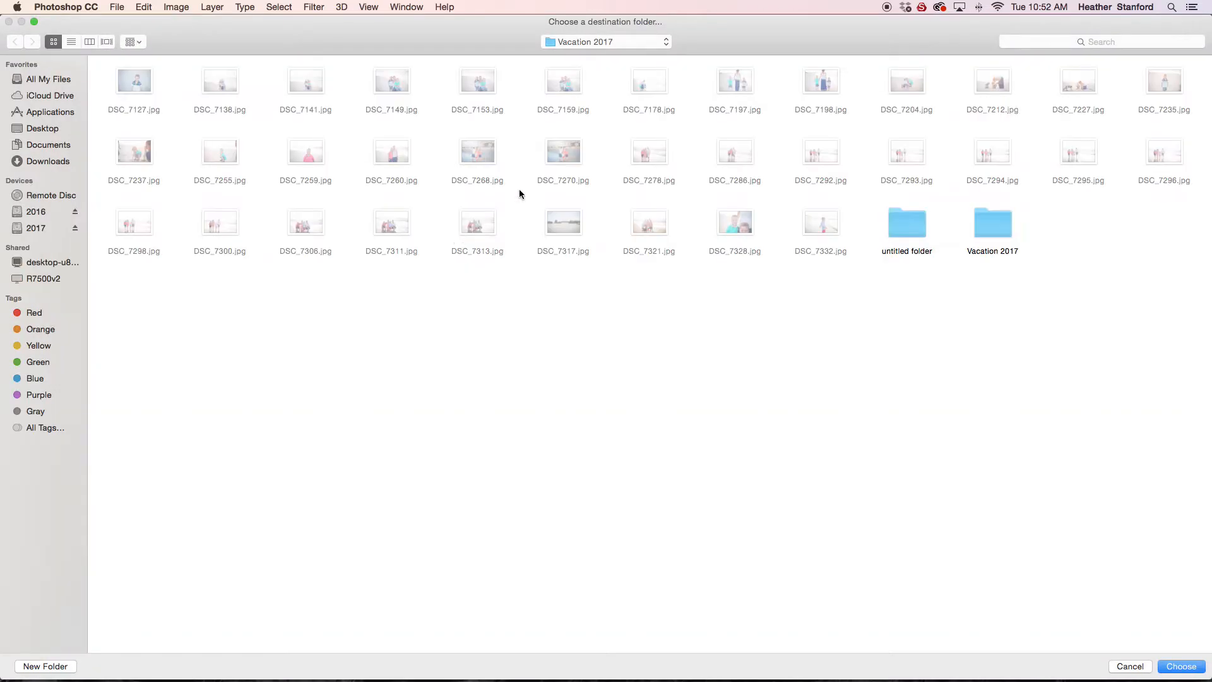
left_click(569, 40)
left_click(575, 99)
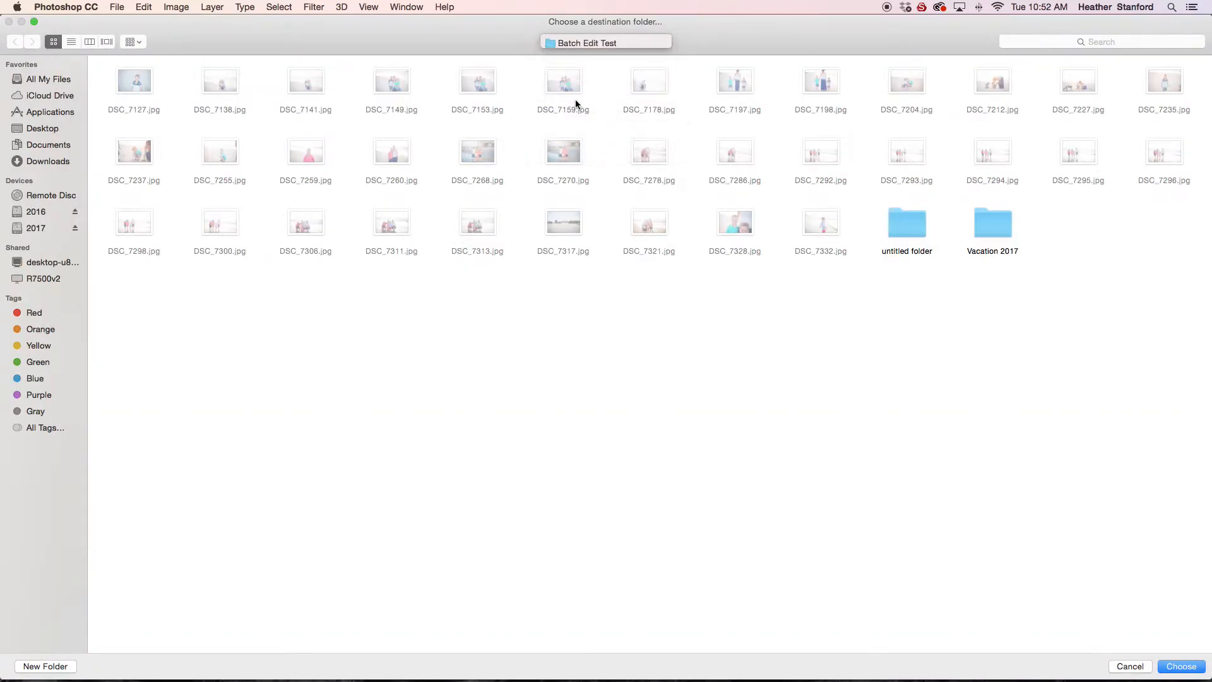
left_click(1181, 666)
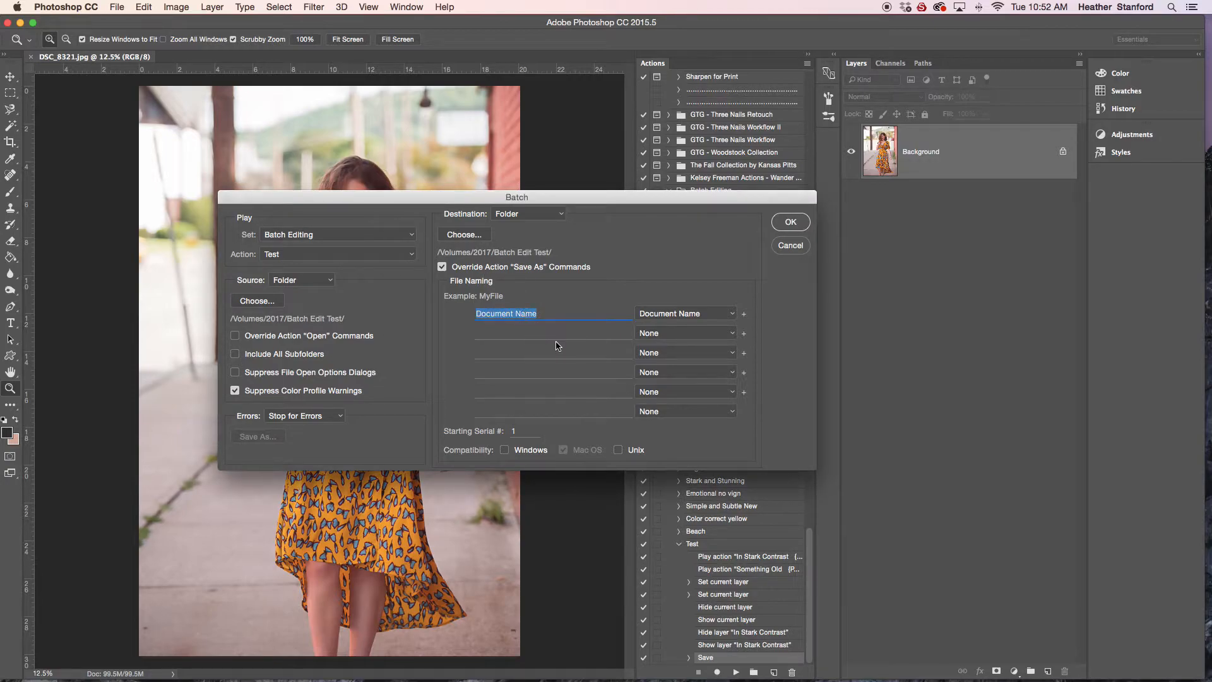
Step: Add "copy" after the document name in the batch's file naming, and run the batch
left_click(546, 332)
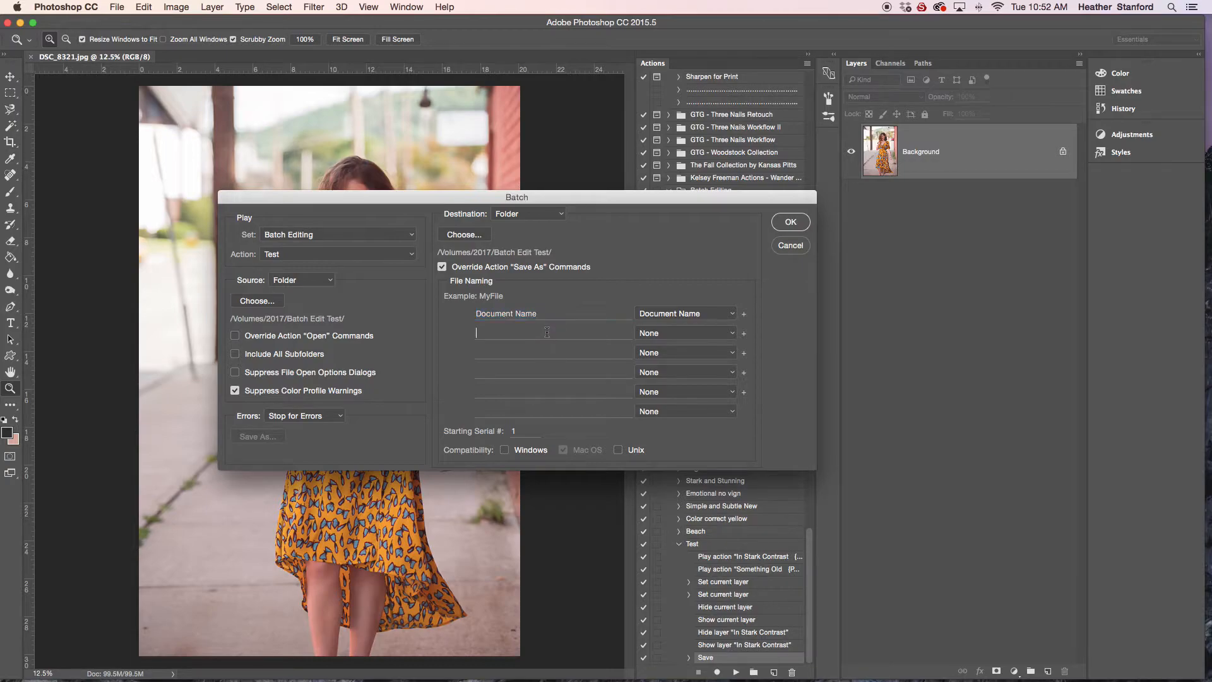
type("copy")
left_click(790, 222)
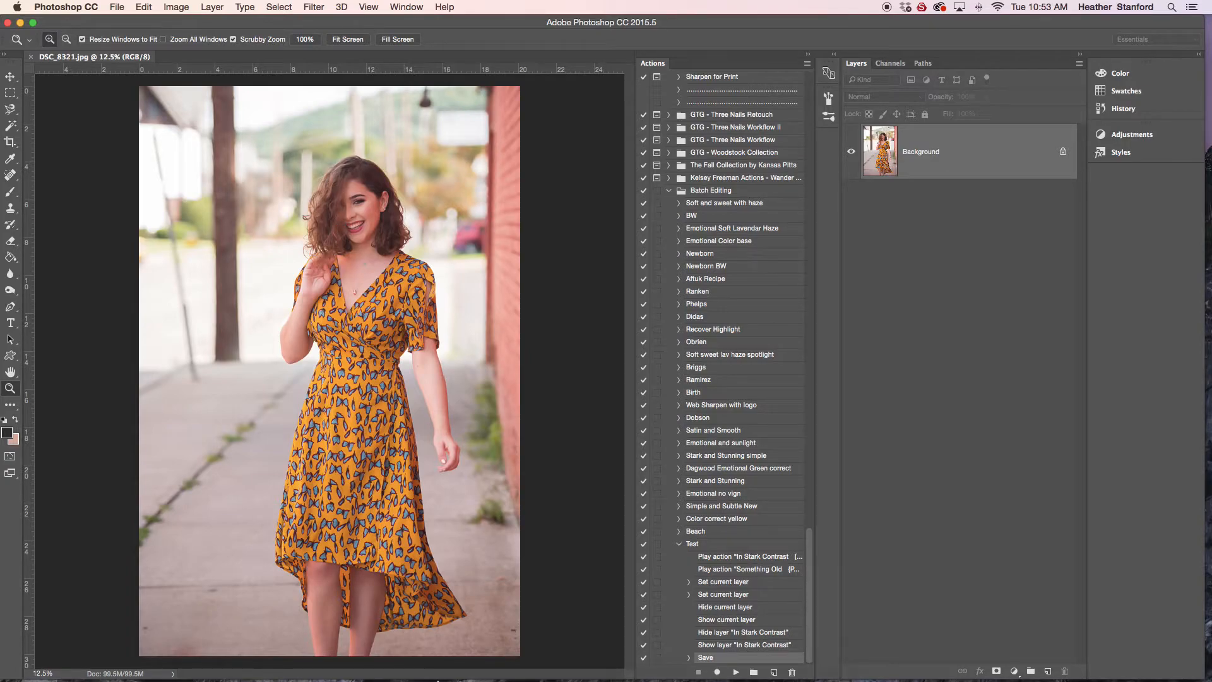
Step: Switch to Finder and preview DSC_9197.jpg in the Batch Edit Test folder on the 2017 drive
mouse_move(406, 680)
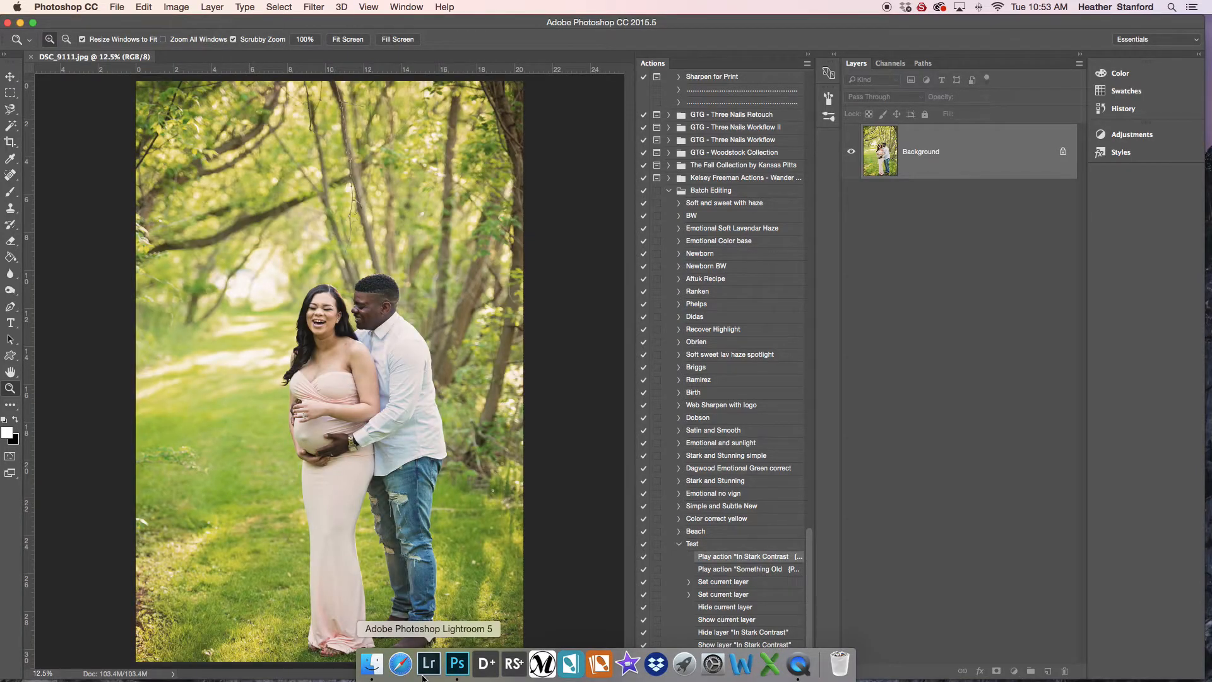
left_click(372, 665)
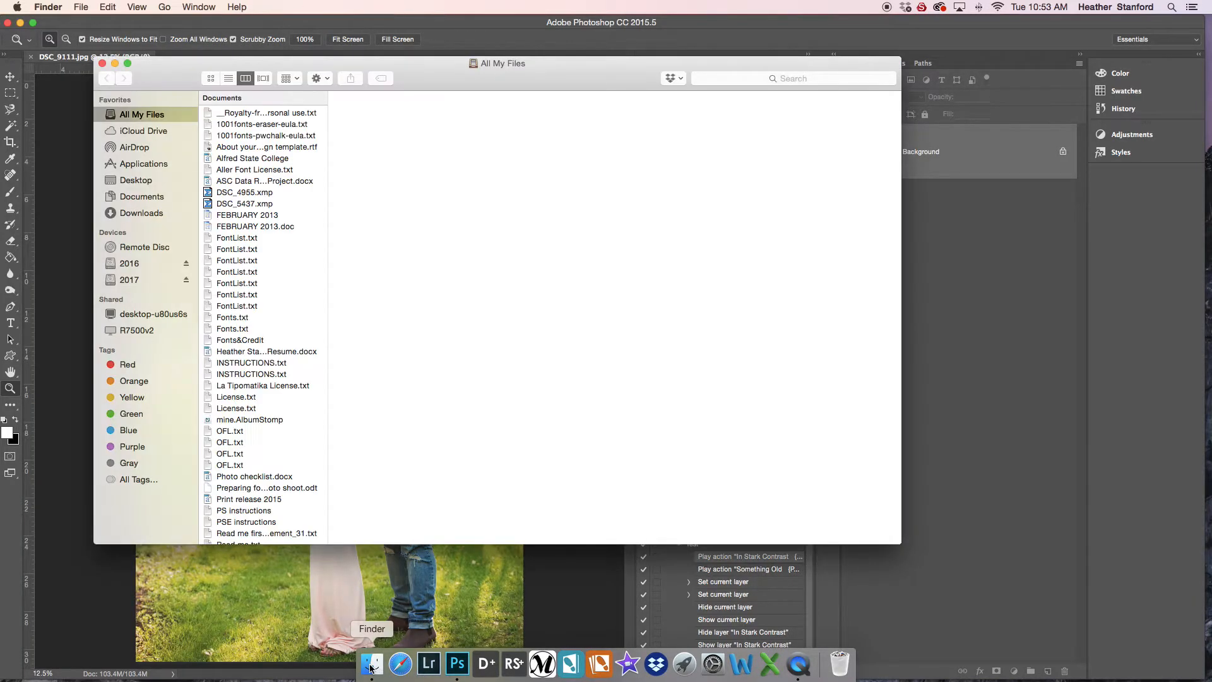
left_click(116, 281)
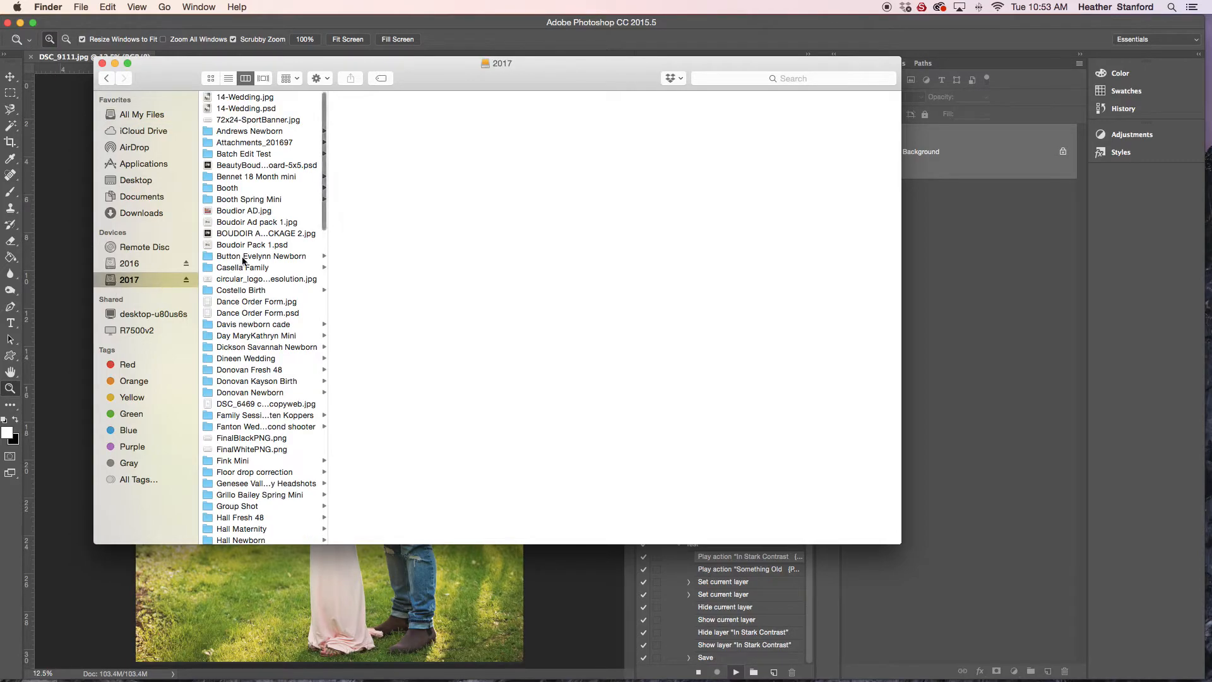
scroll(275, 354, "down", 3)
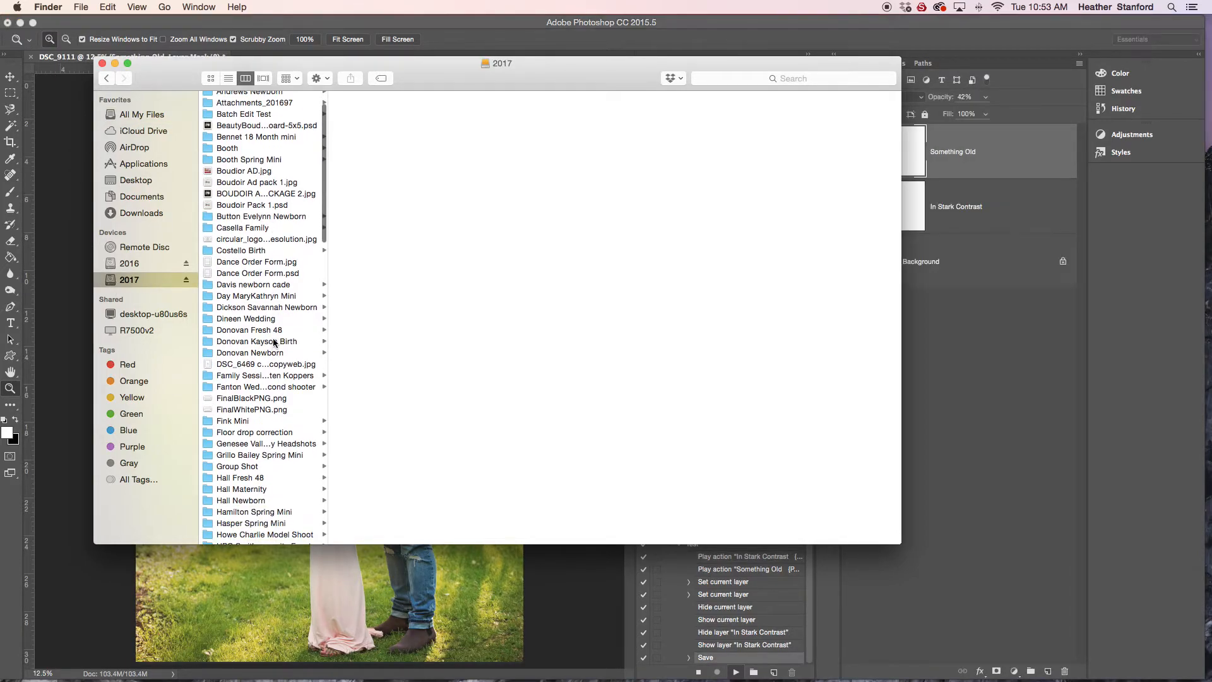
left_click(269, 117)
left_click(359, 118)
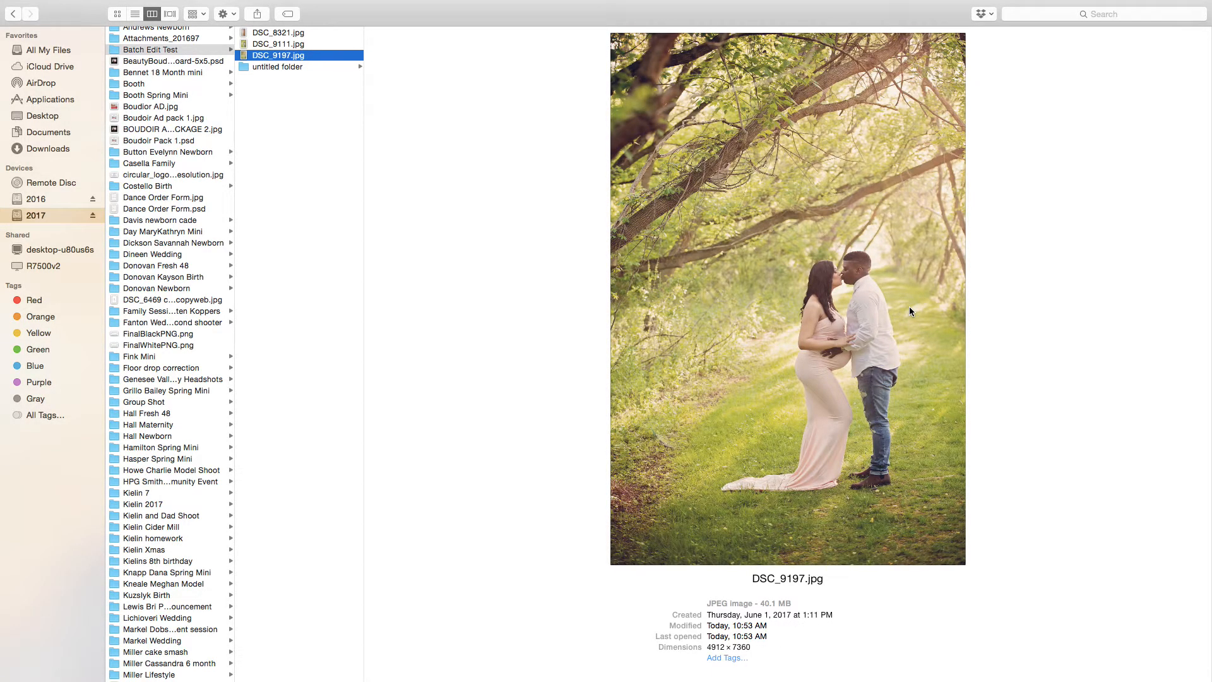
Step: Review the batch-edited photos from DSC_8321.jpg to DSC_9197.jpg one by one, and close the Finder window
key("Up")
key("Up")
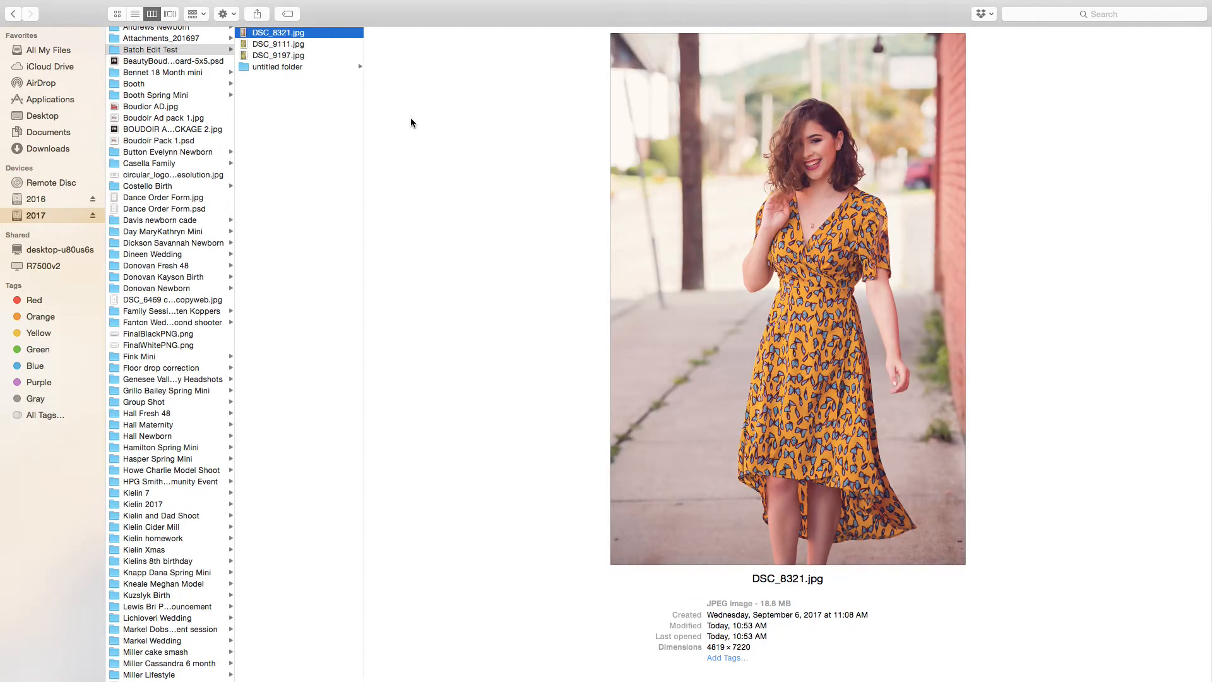
key("Down")
key("Down")
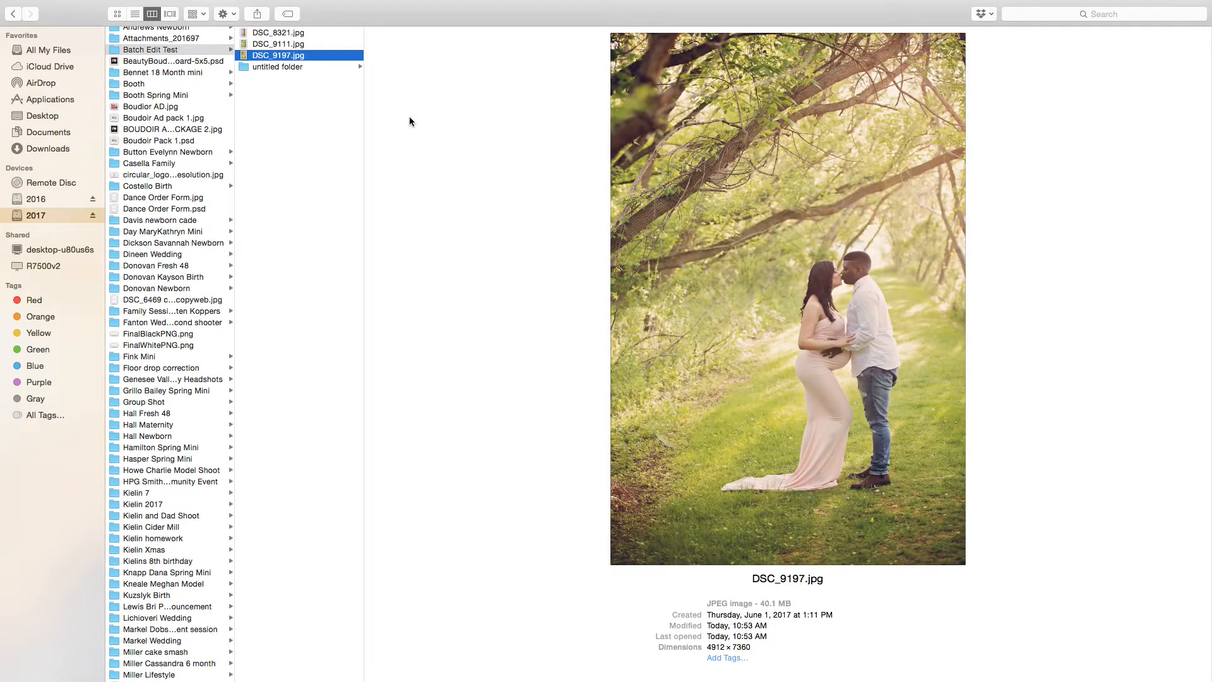
left_click(9, 20)
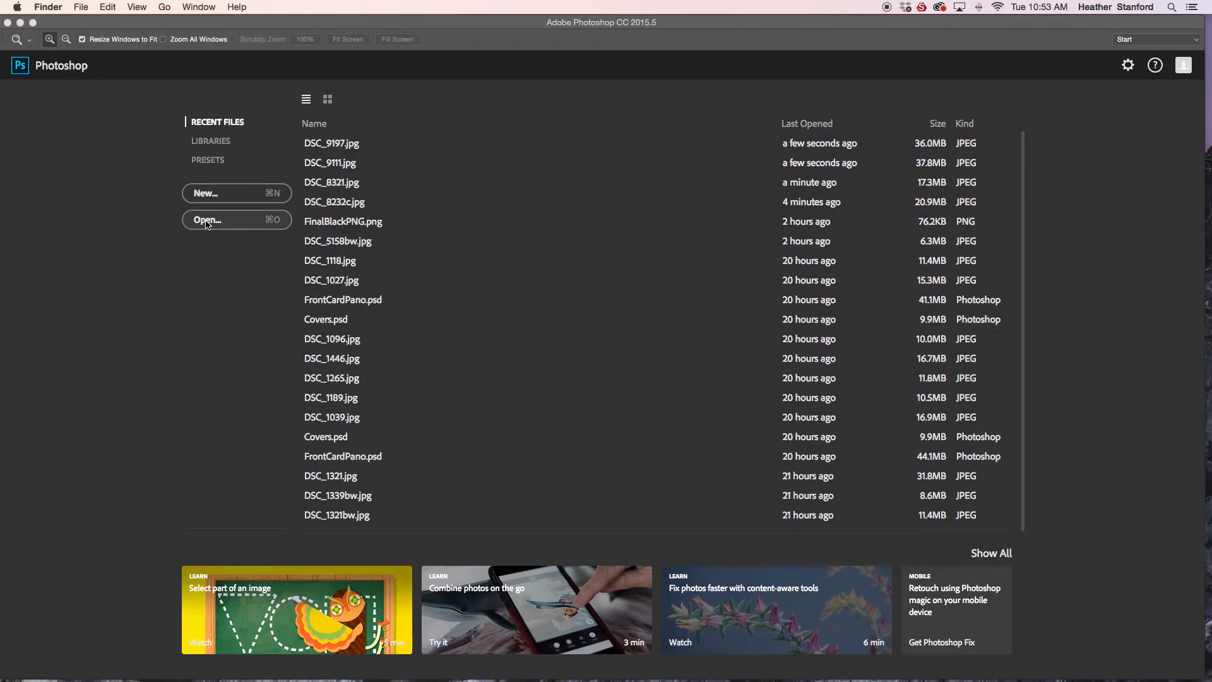
left_click(208, 221)
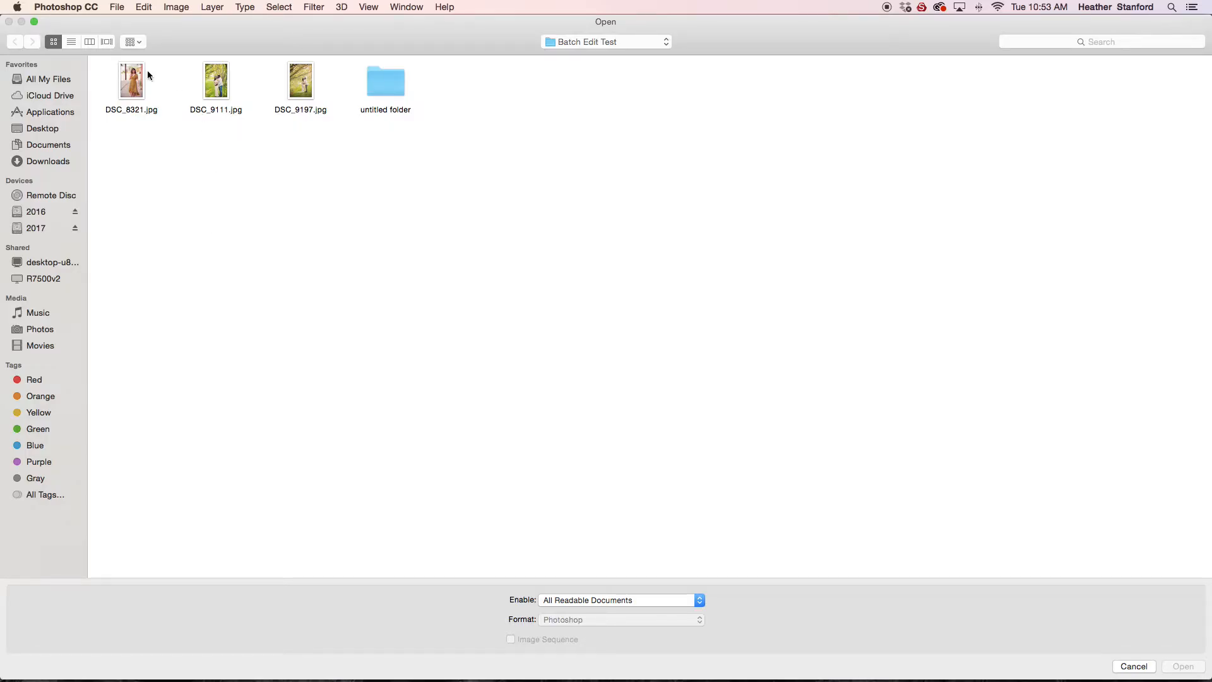
double_click(385, 81)
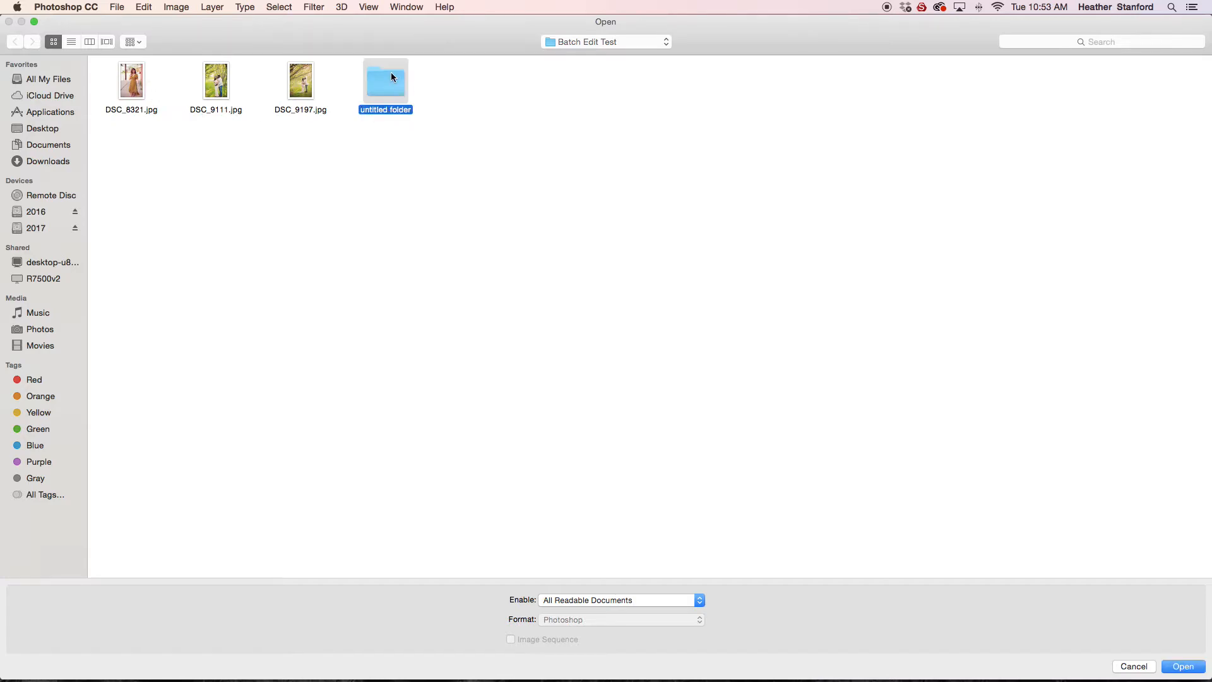
left_click(1150, 667)
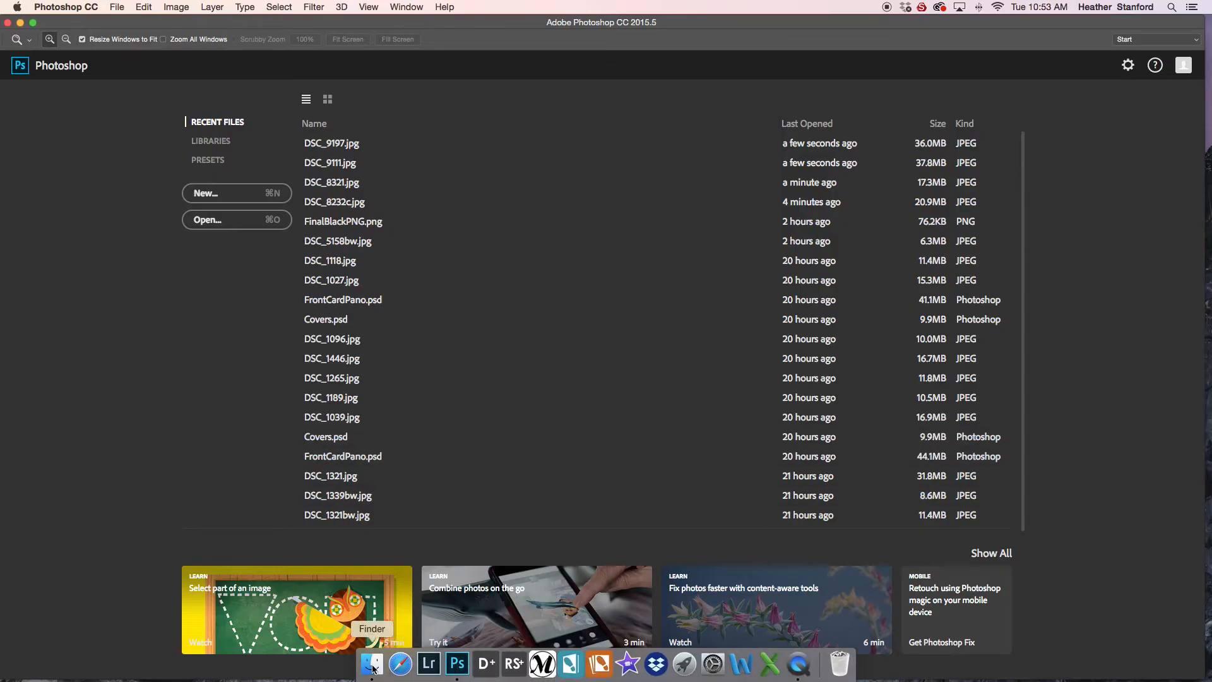
Step: Switch to Finder, move DSC_8232c.jpg from the untitled folder into Batch Edit Test on the 2017 drive, and close the Finder window
left_click(375, 668)
left_click(141, 281)
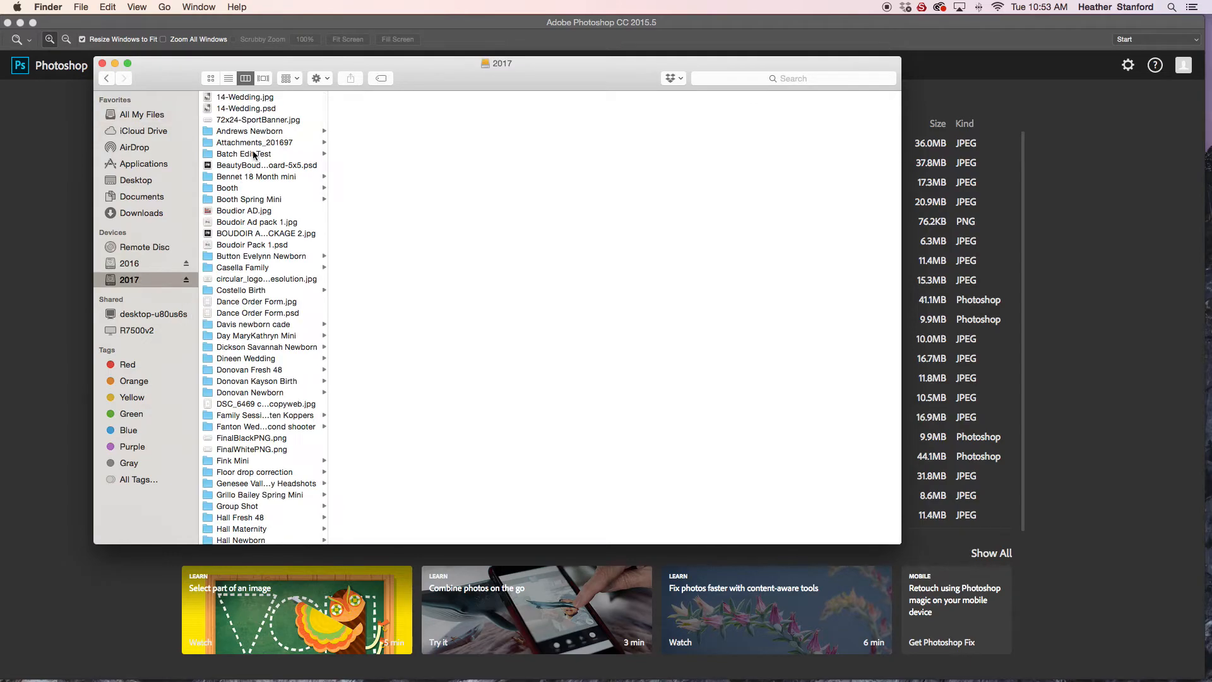
left_click(256, 154)
left_click(392, 131)
left_click(499, 96)
left_click_drag(515, 96, 389, 96)
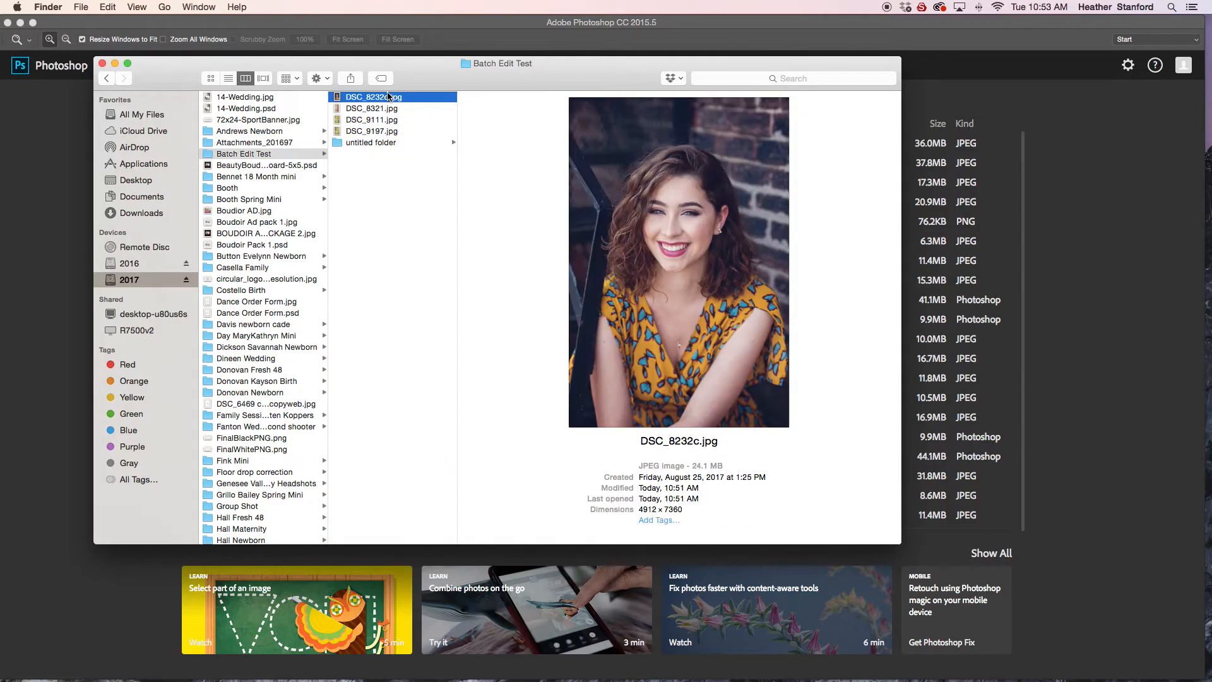
key("Down")
key("Down")
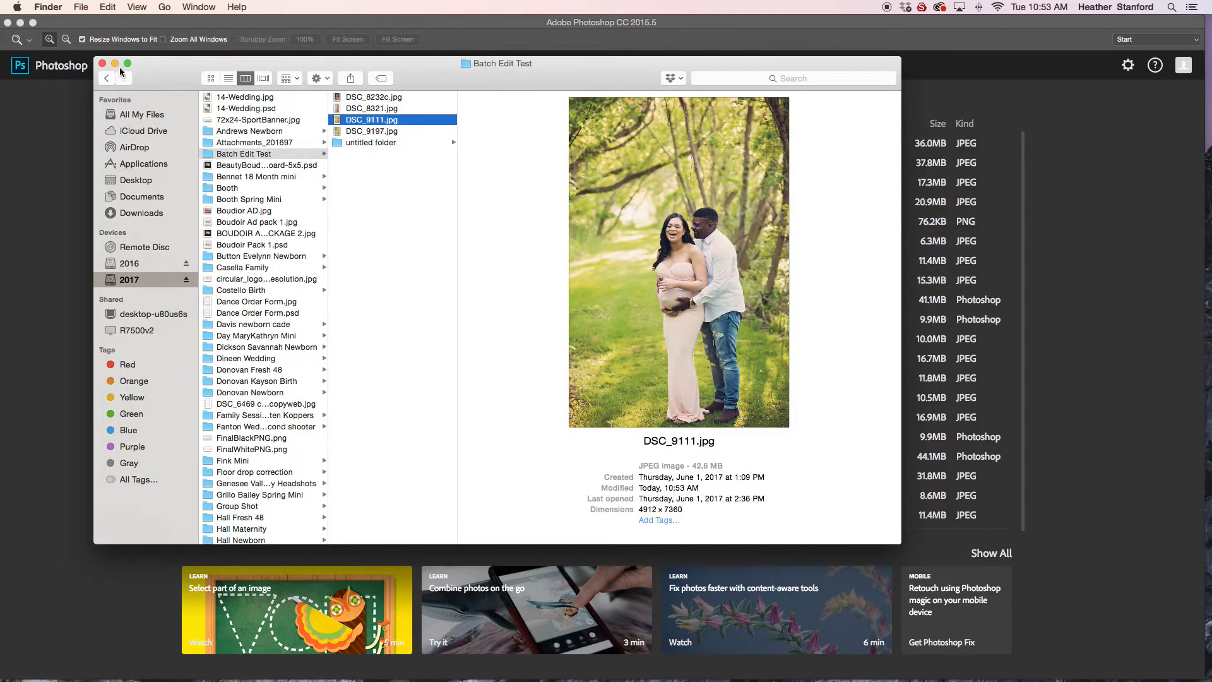
left_click(102, 63)
Step: Open DSC_8232c.jpg from the Batch Edit Test folder in Photoshop
left_click(198, 216)
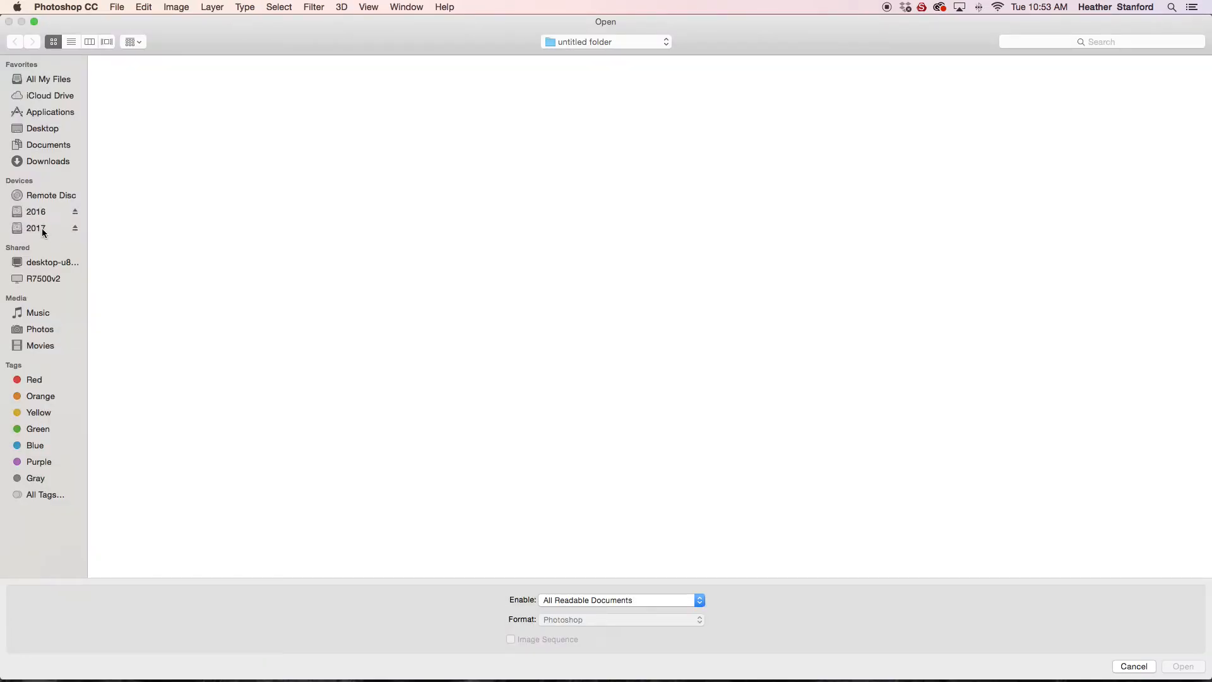
left_click(574, 44)
left_click(581, 112)
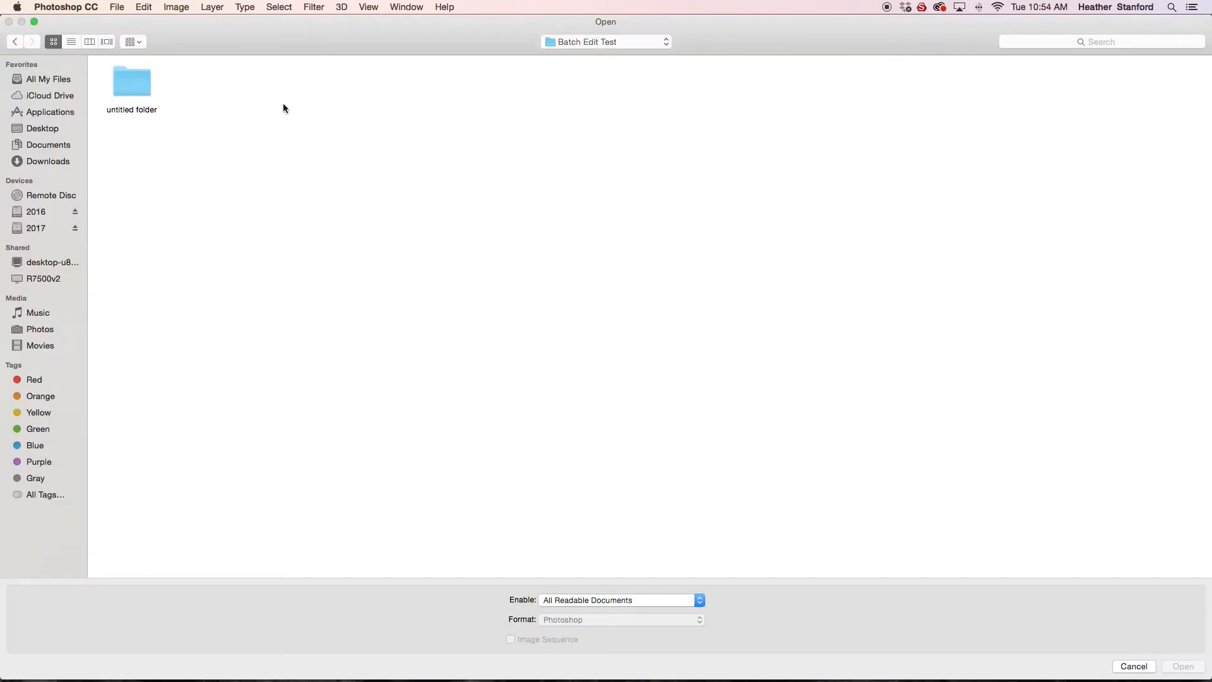
left_click(125, 82)
double_click(132, 80)
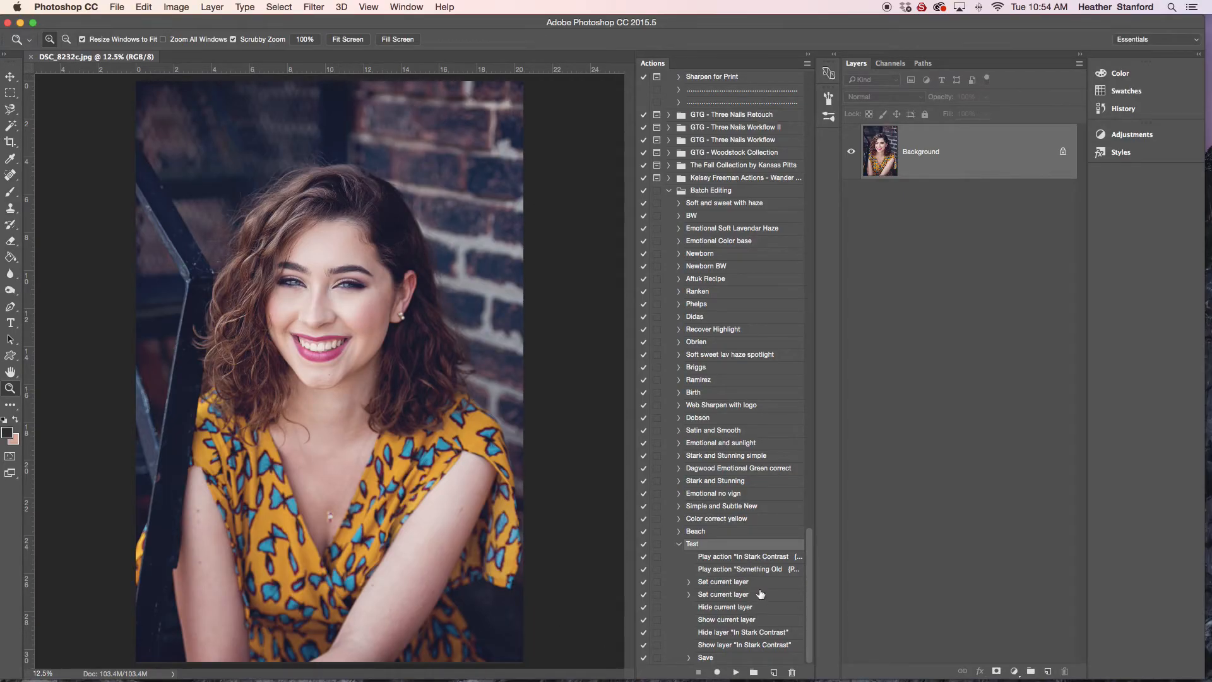
Step: Collapse the Test action's recorded steps, and set up a new batch with the Newborn BW action from the Batch Editing set
left_click(680, 545)
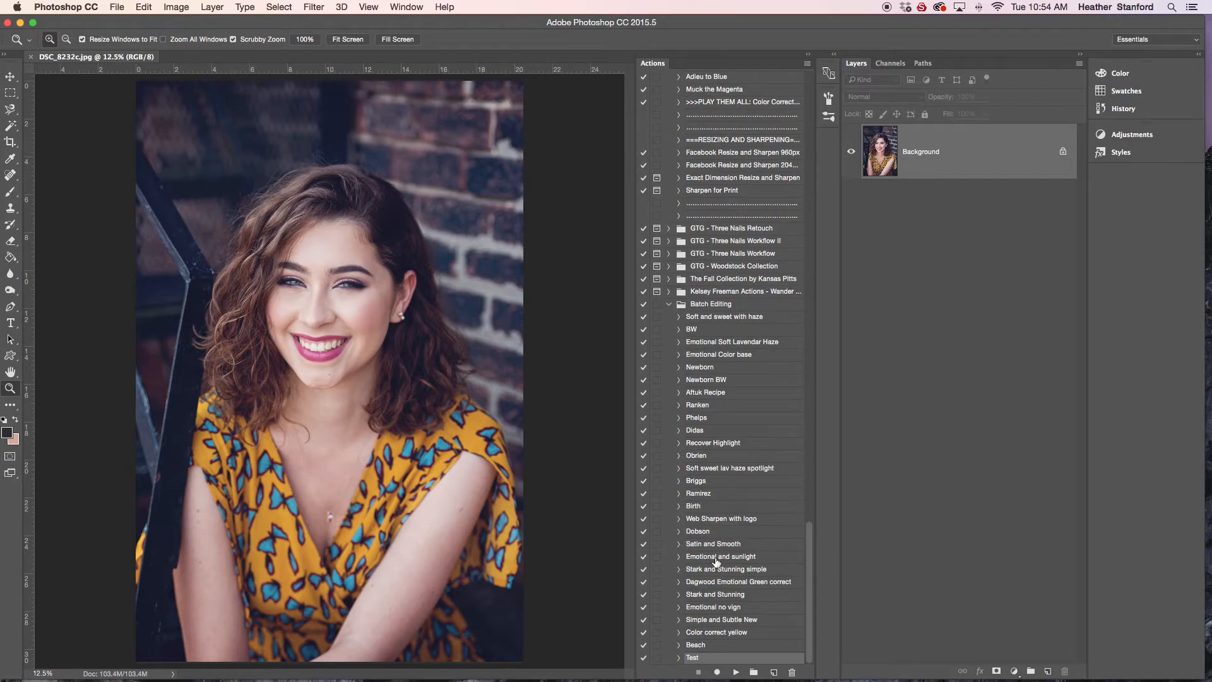
left_click(122, 8)
mouse_move(180, 281)
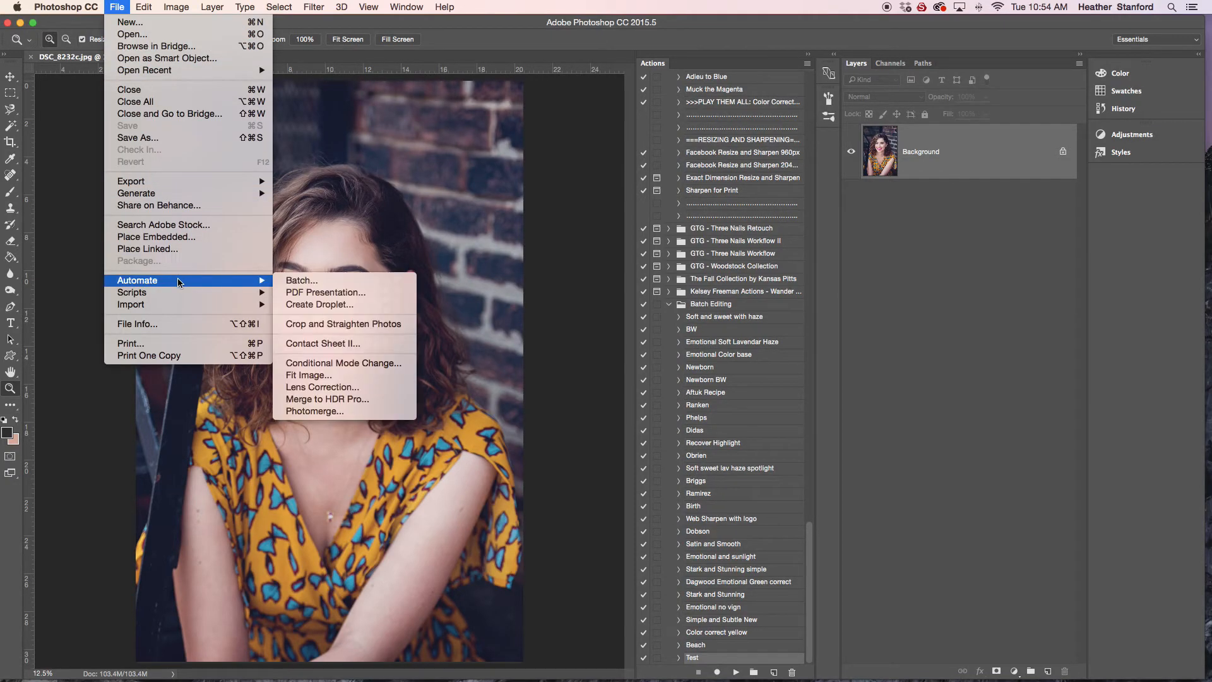
left_click(295, 280)
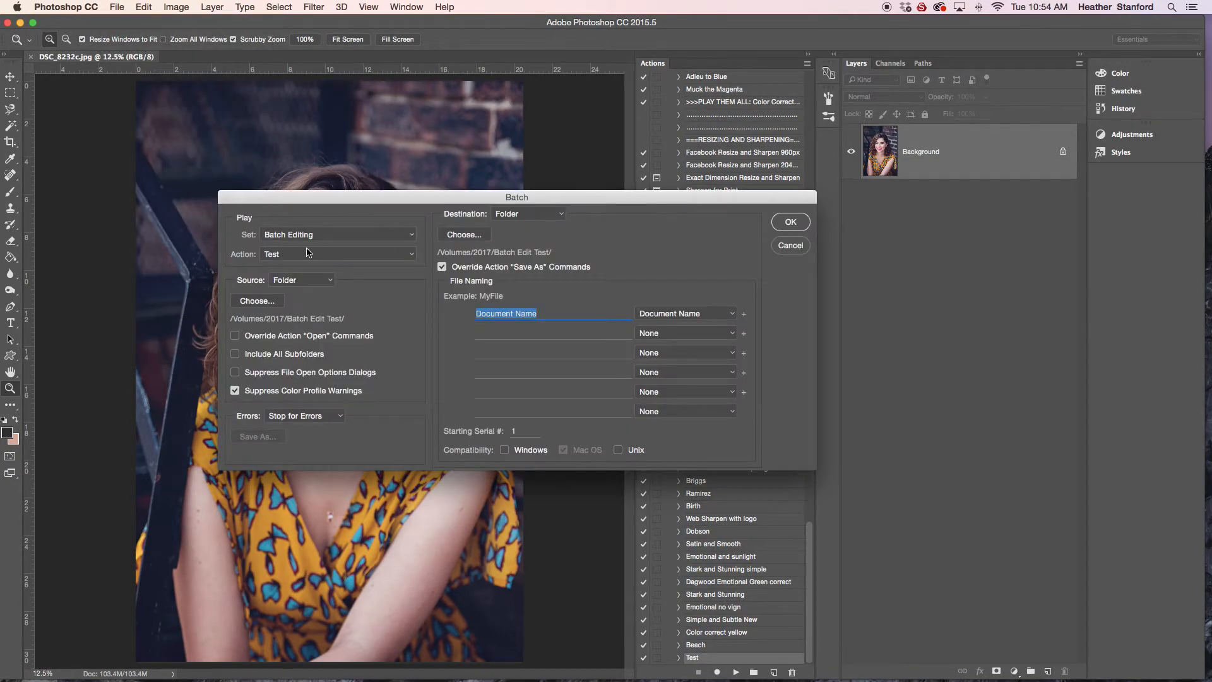
left_click(306, 254)
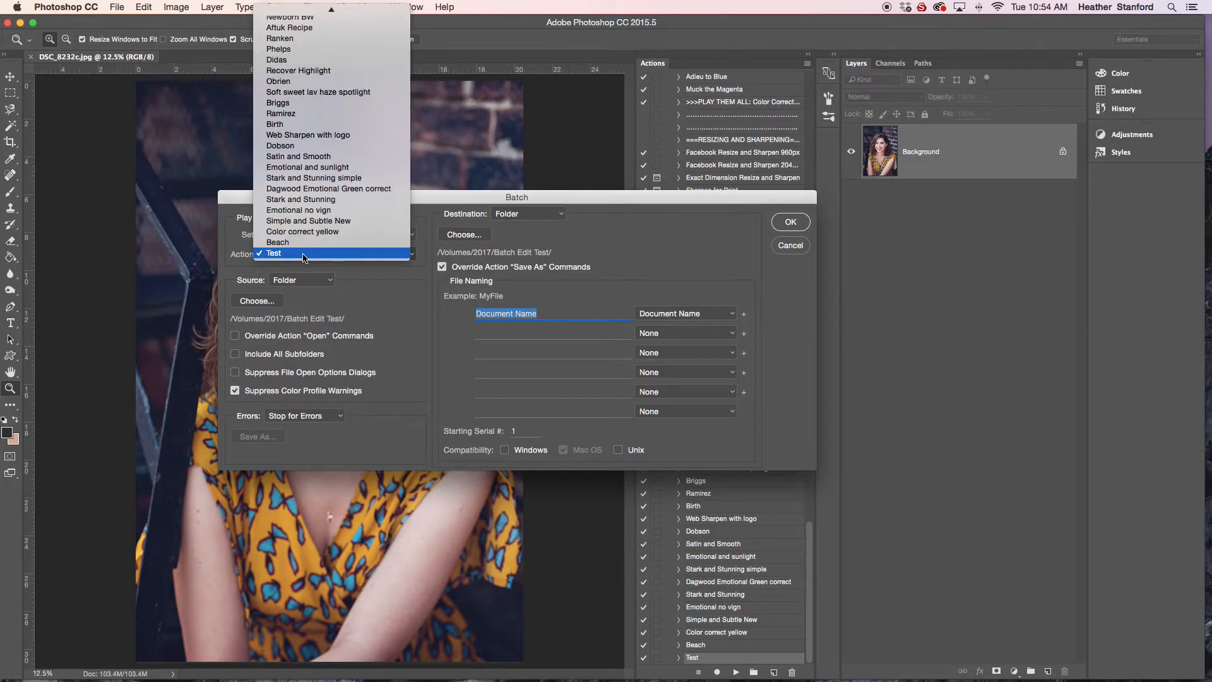
scroll(302, 83, "up", 3)
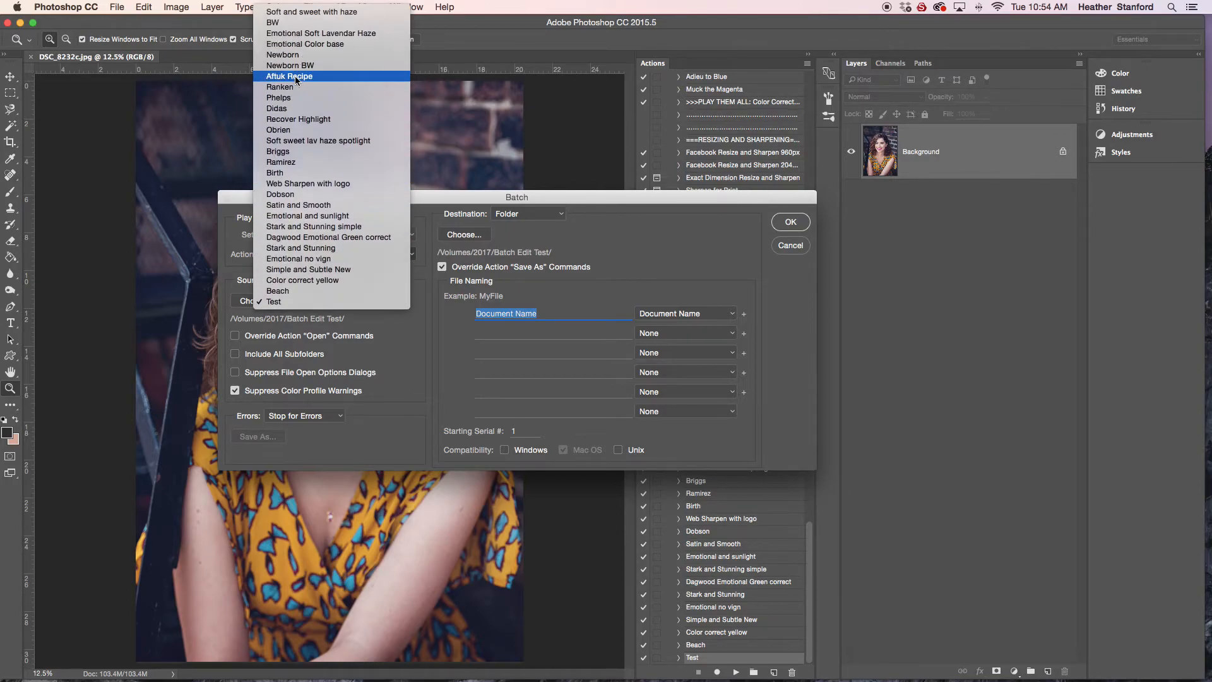
left_click(301, 65)
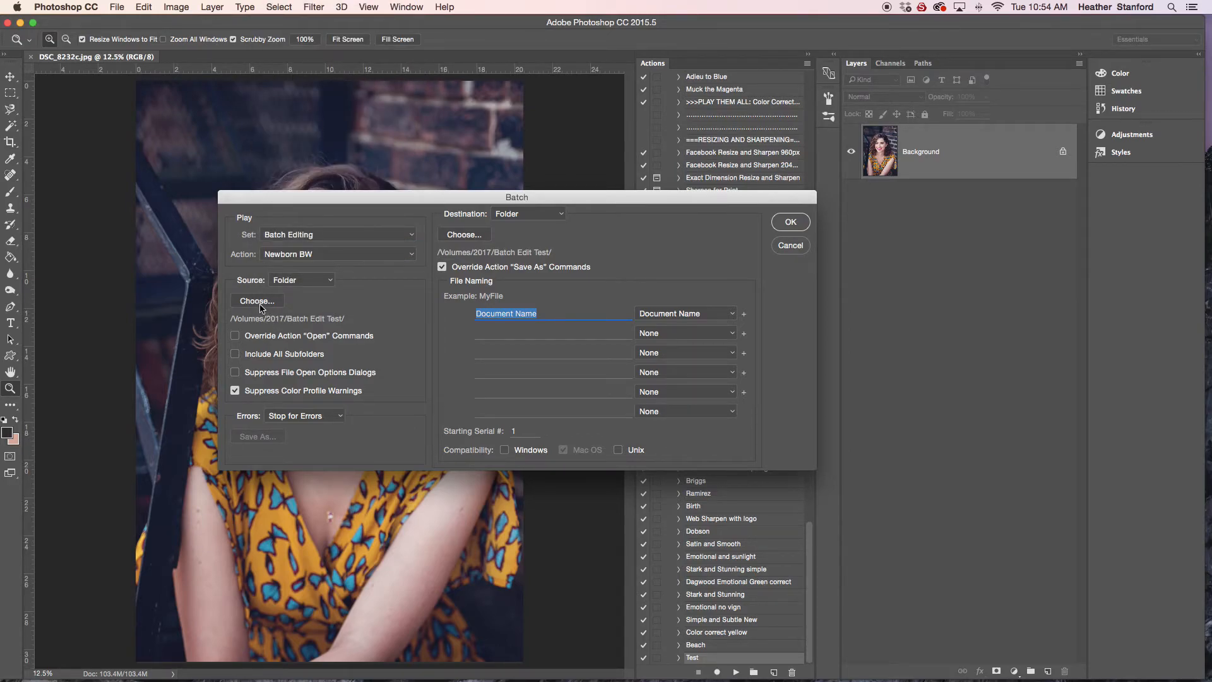
Step: Add "bw" after the document name in the batch's file naming, and run the batch
left_click(521, 329)
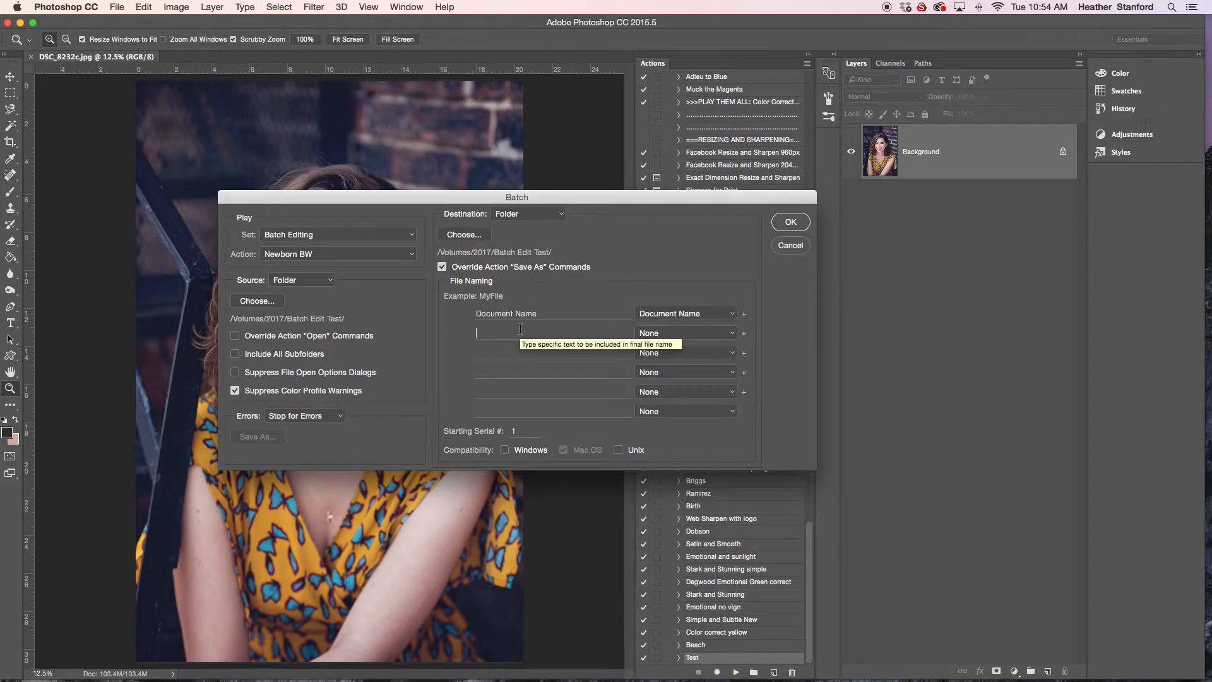
type("bw")
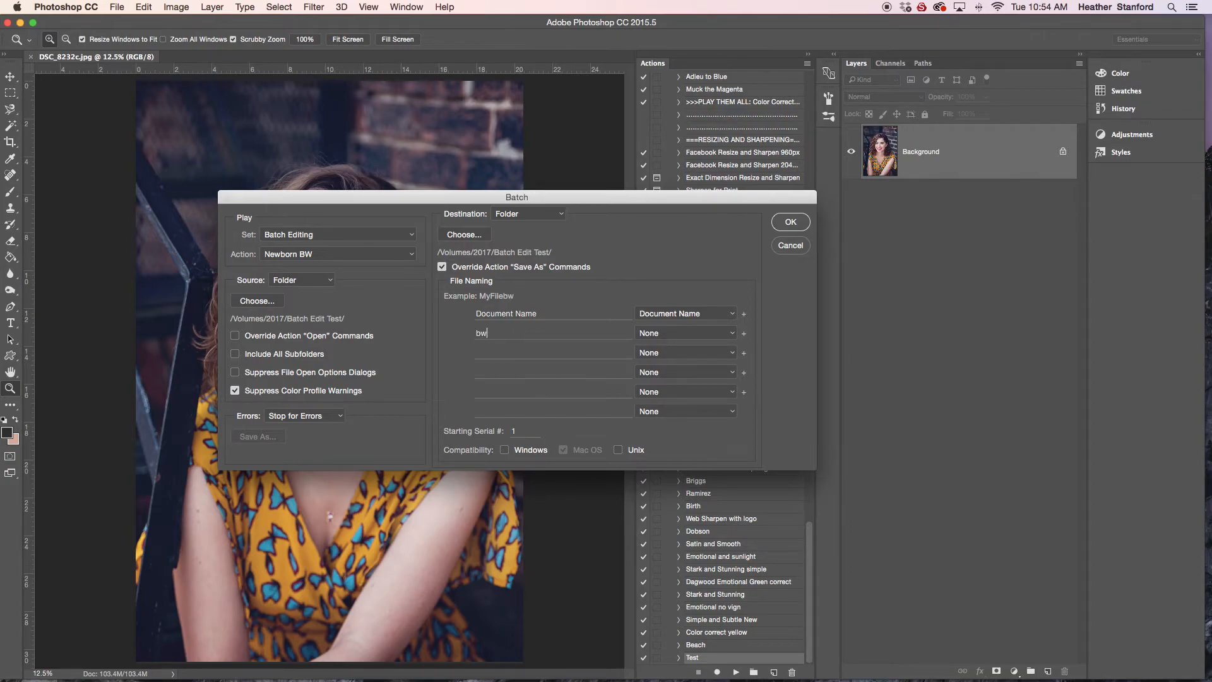
left_click(792, 223)
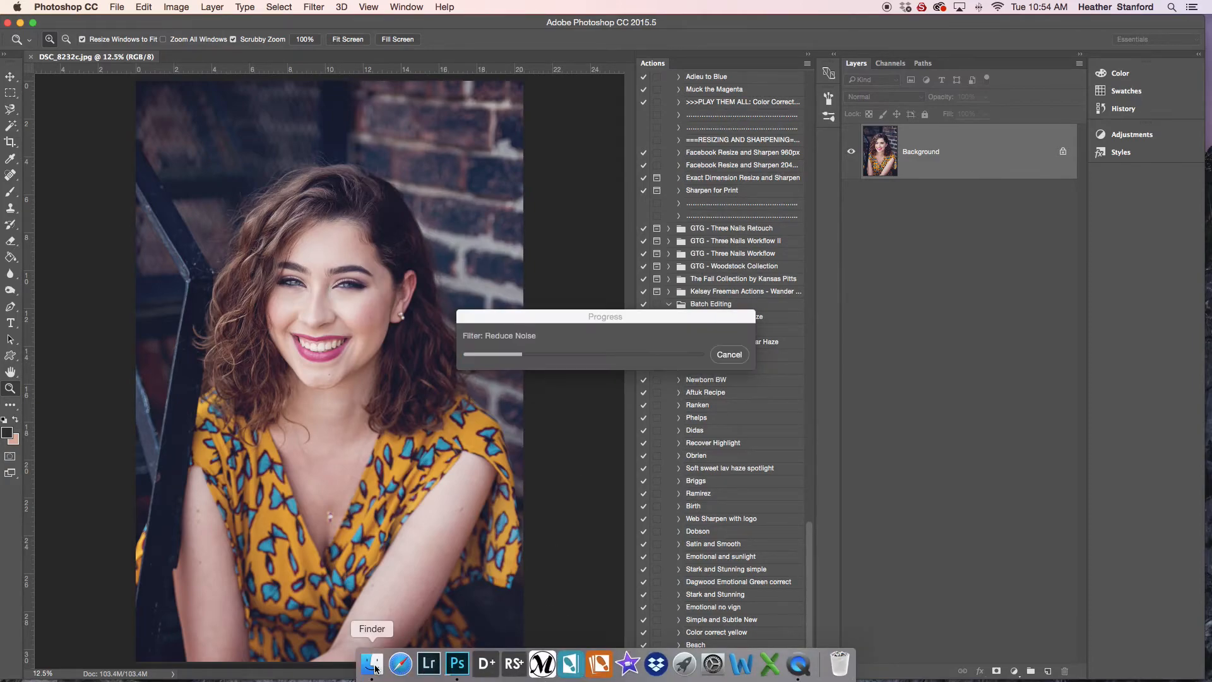
Step: Switch to Finder, preview DSC_8232c.jpg in the Batch Edit Test folder on the 2017 drive, and enlarge the window to full screen
left_click(372, 665)
left_click(157, 280)
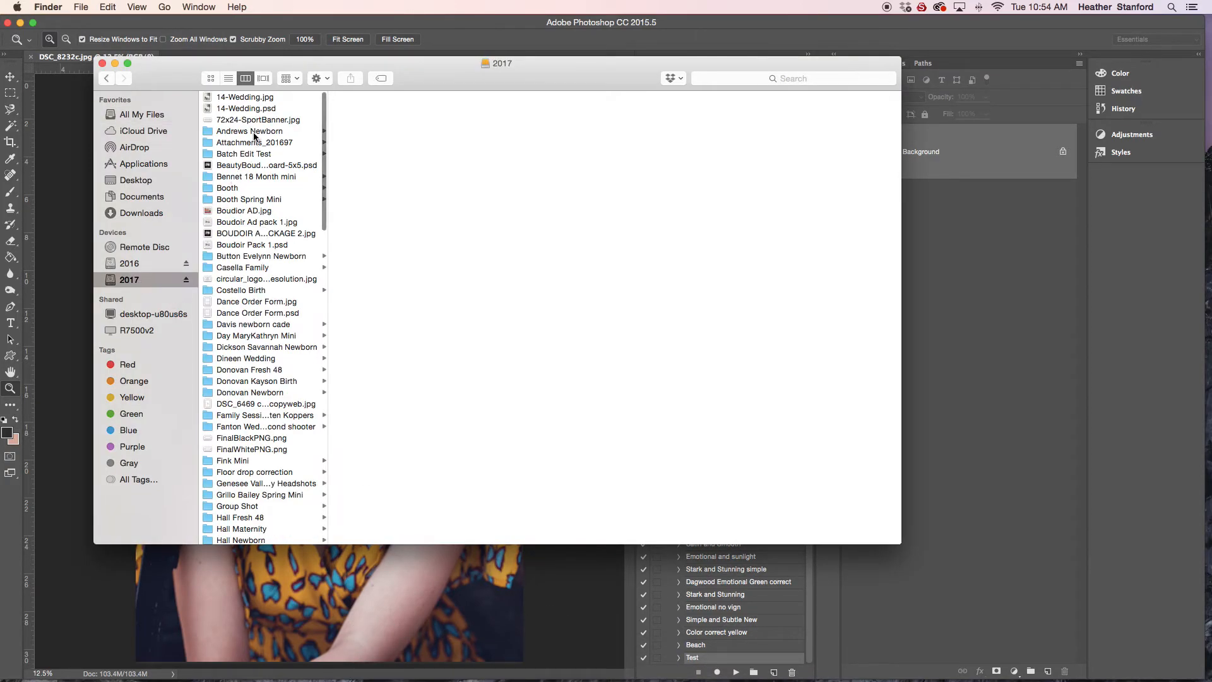
left_click(252, 154)
left_click(398, 100)
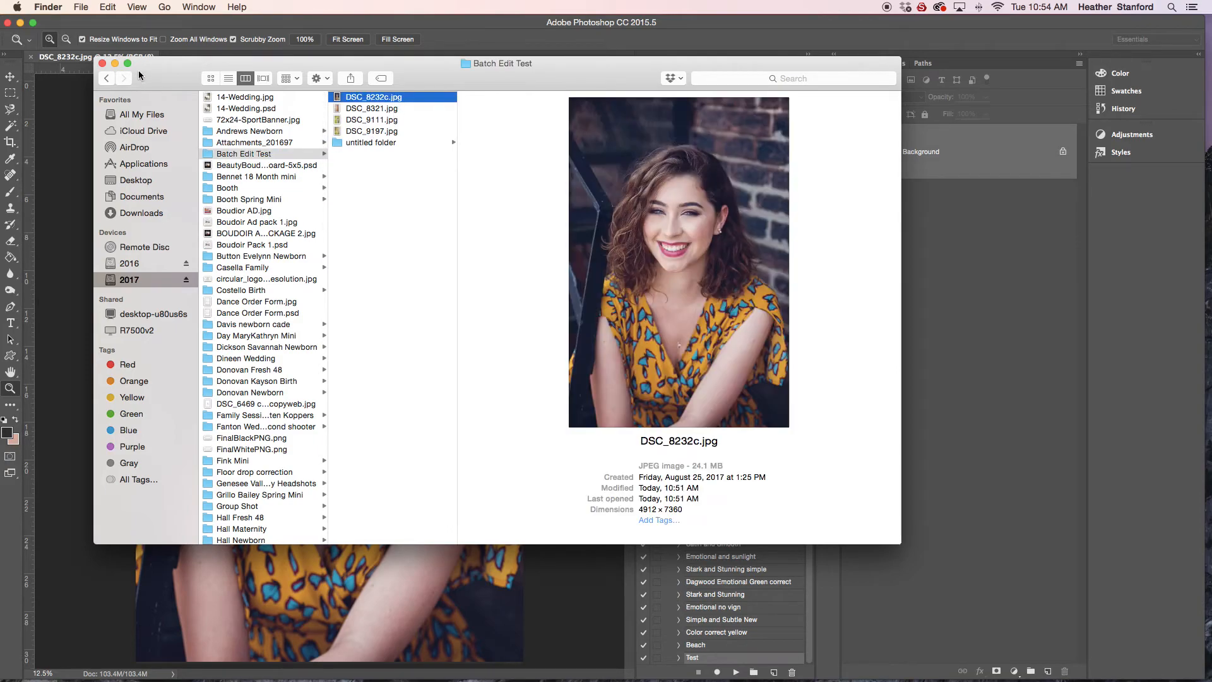
left_click(132, 64)
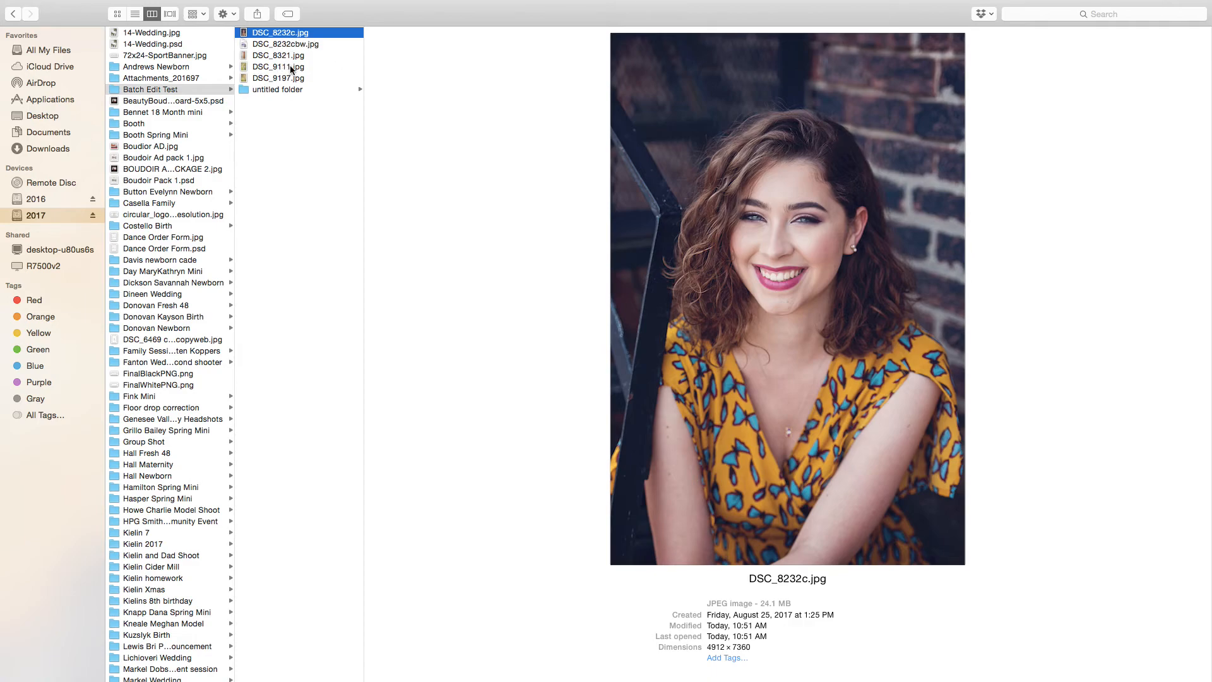
Step: Compare the colour photo DSC_8232c.jpg with its black-and-white version DSC_8232cbw.jpg
key("Down")
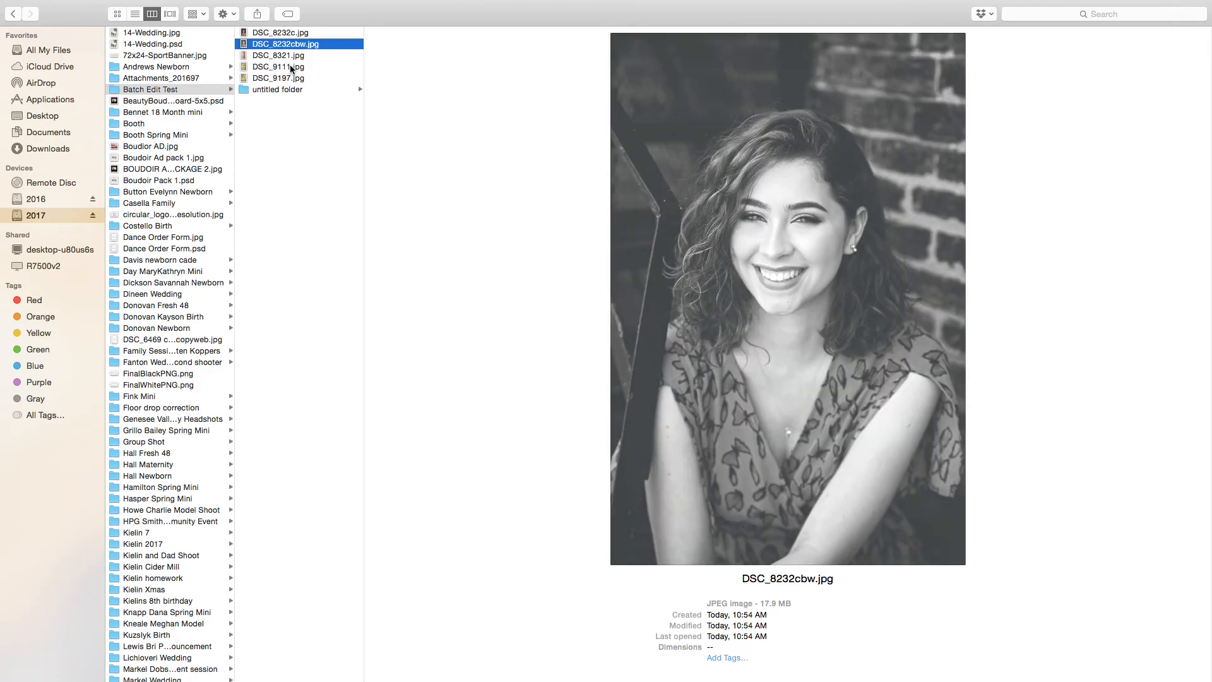
key("Up")
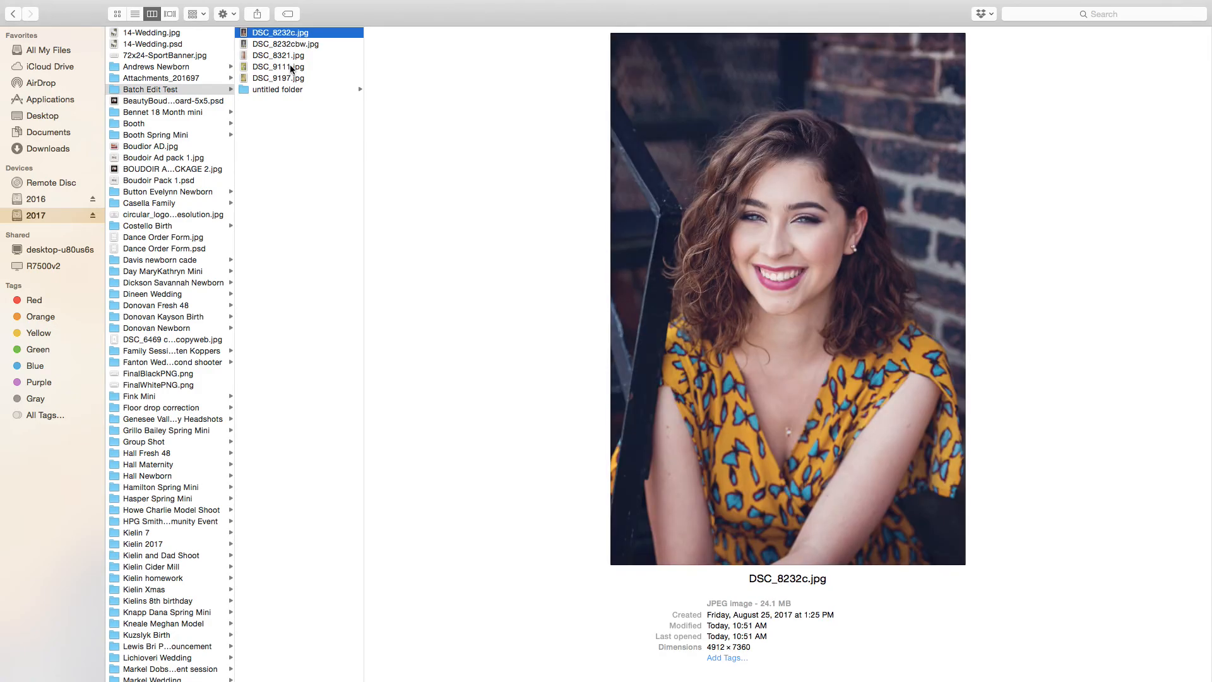
key("Down")
Step: Compare DSC_8321.jpg with DSC_8321bw.jpg, and look through DSC_9111.jpg and DSC_9197.jpg
key("Down")
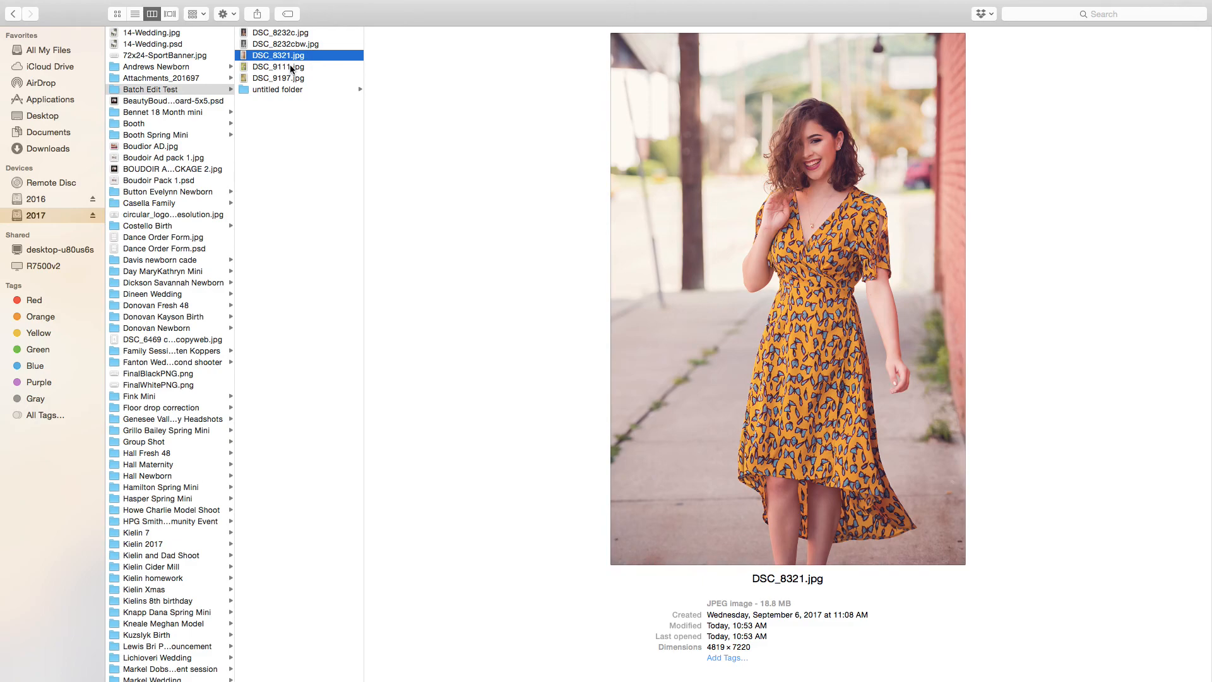
left_click(291, 67)
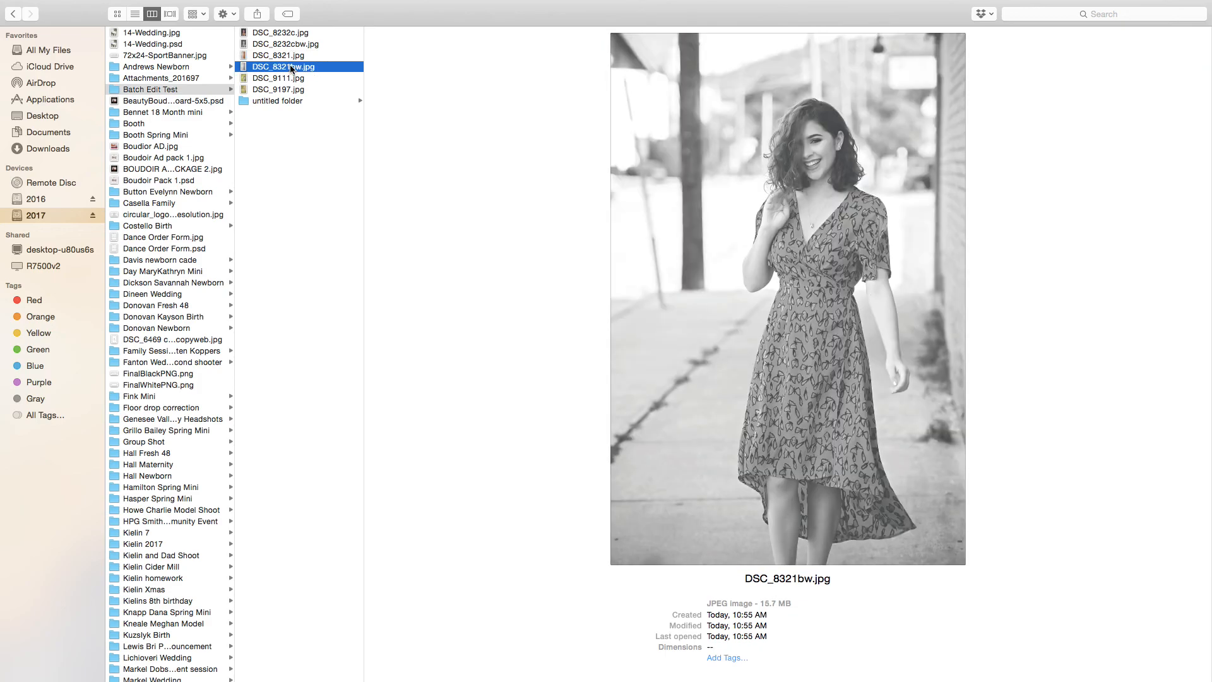
key("Up")
key("Down")
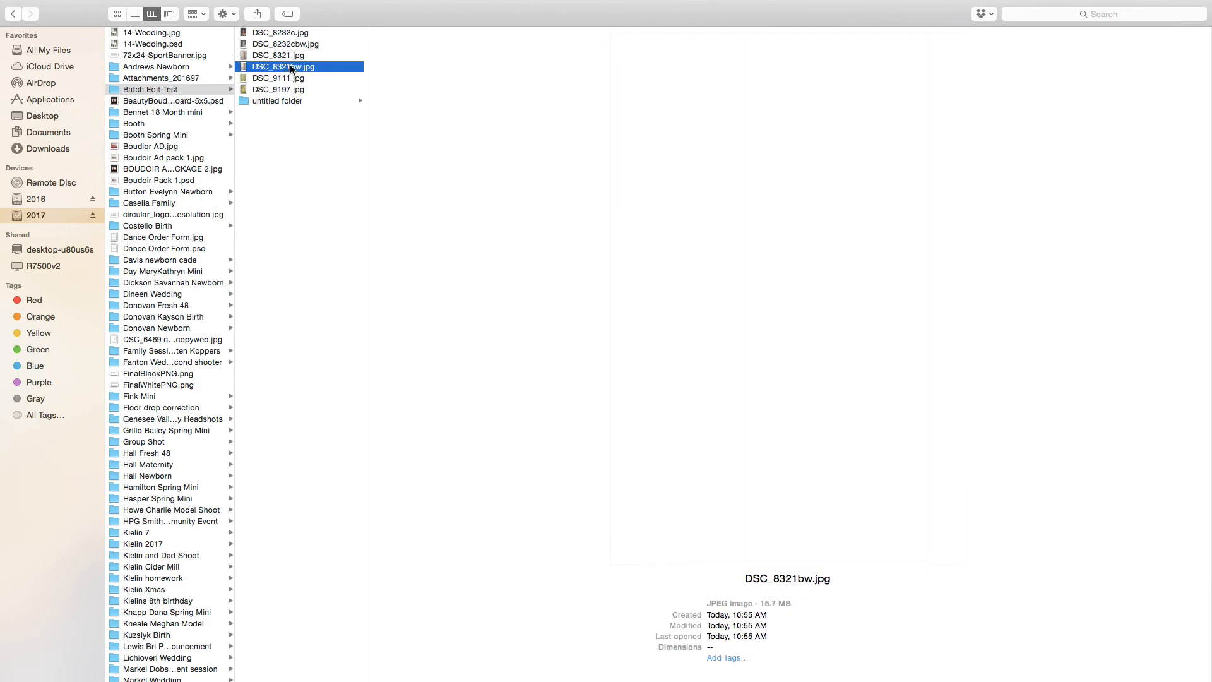
key("Down")
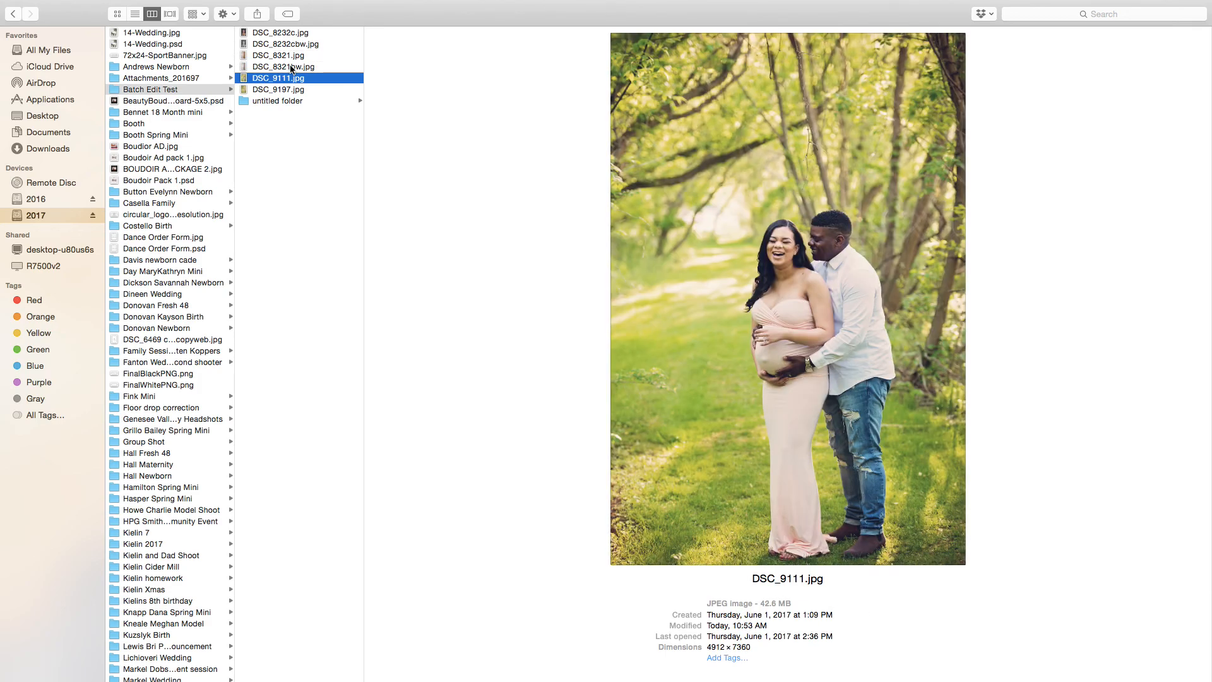
key("Up")
key("Down")
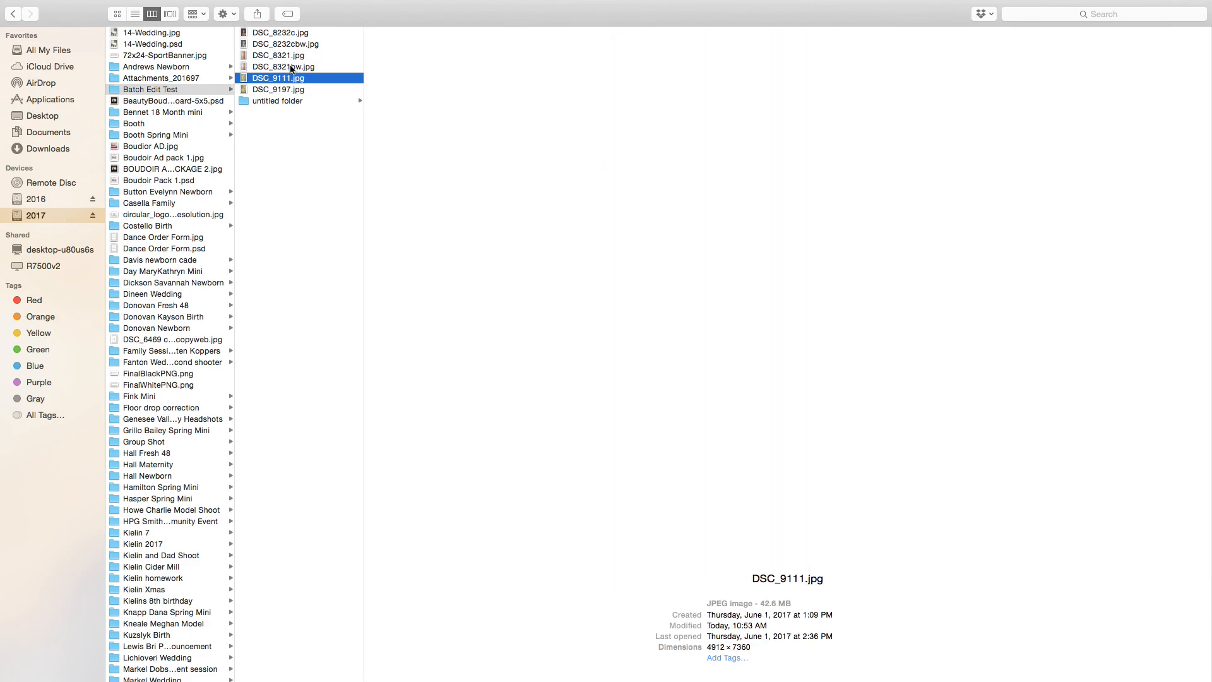
key("Down")
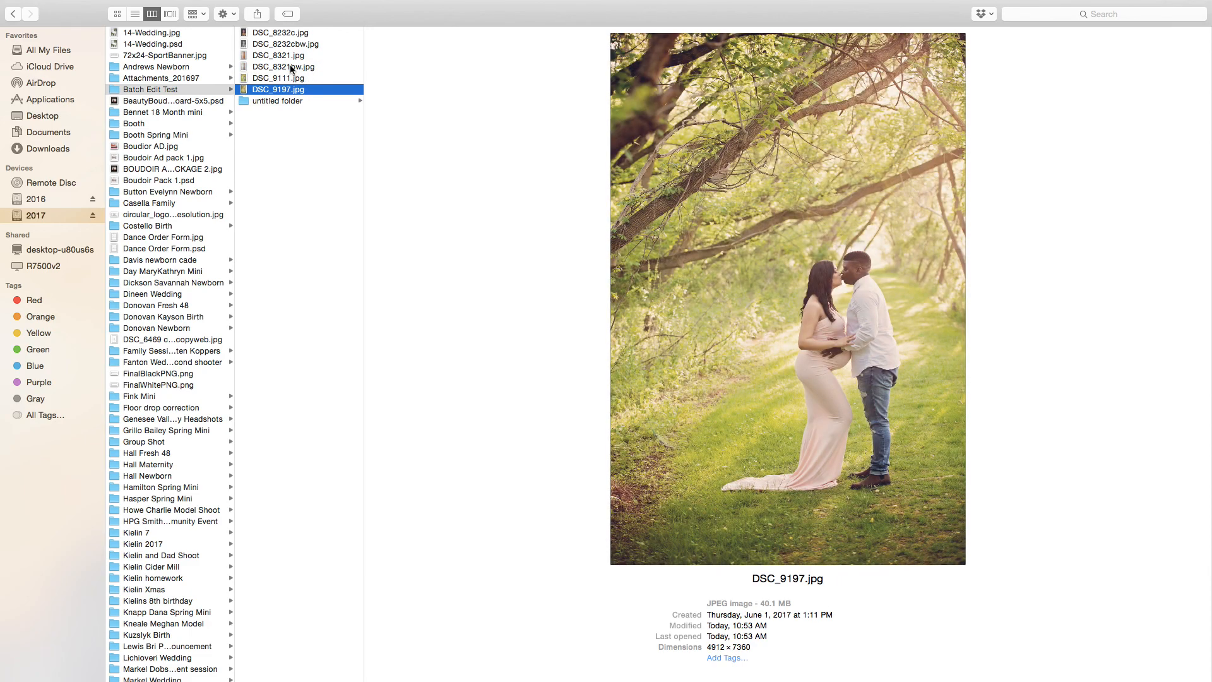